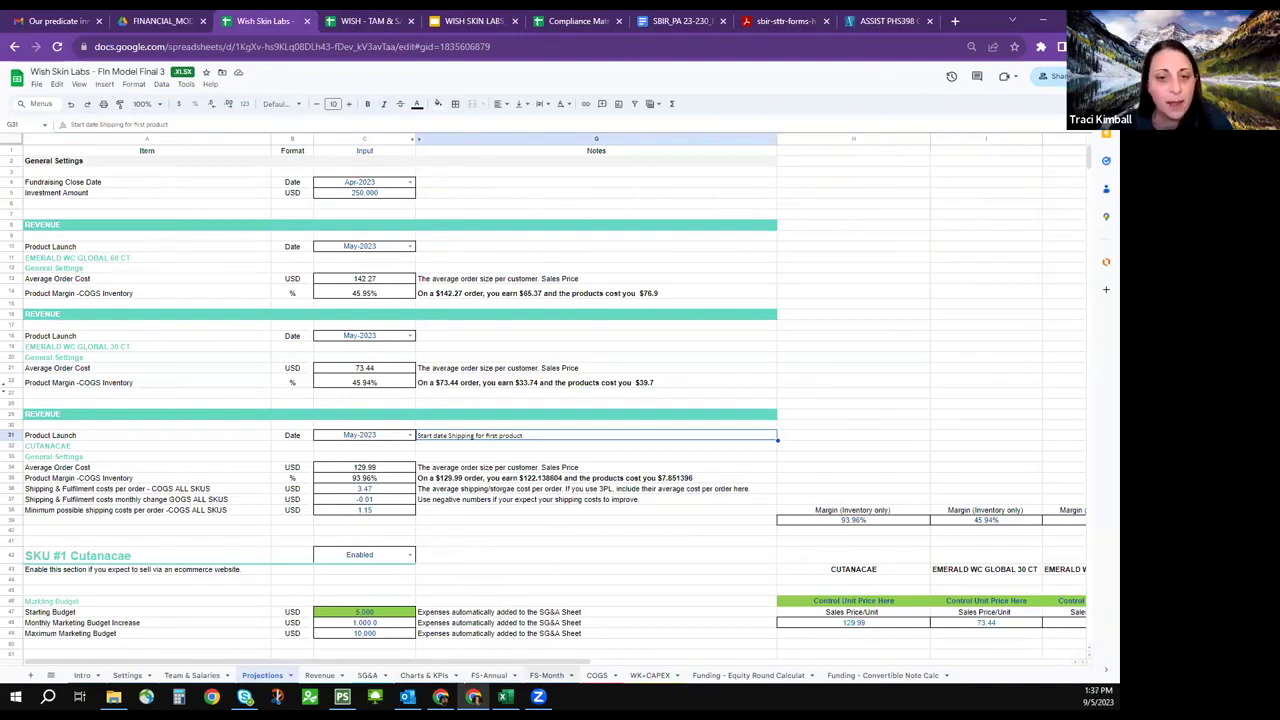
Step: Look over the SG&A sheet's payroll, and examine the consolidated operating costs on the COGS sheet
left_click(367, 675)
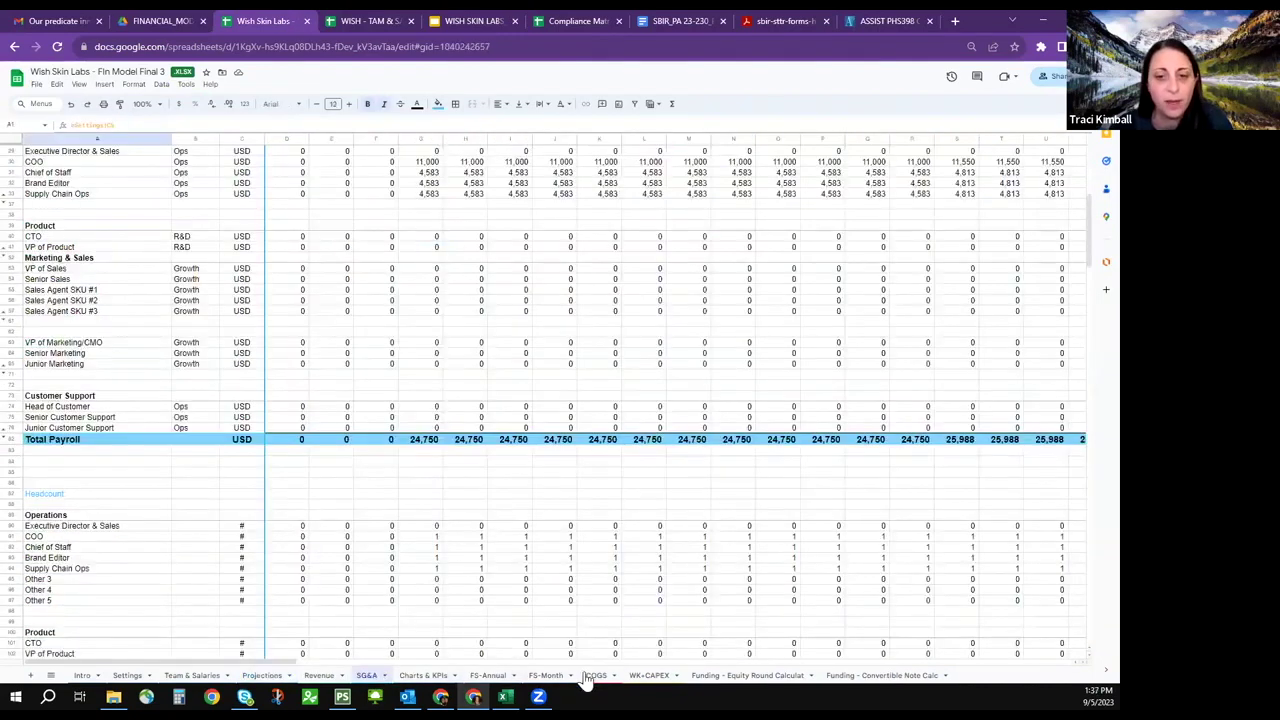
left_click(596, 675)
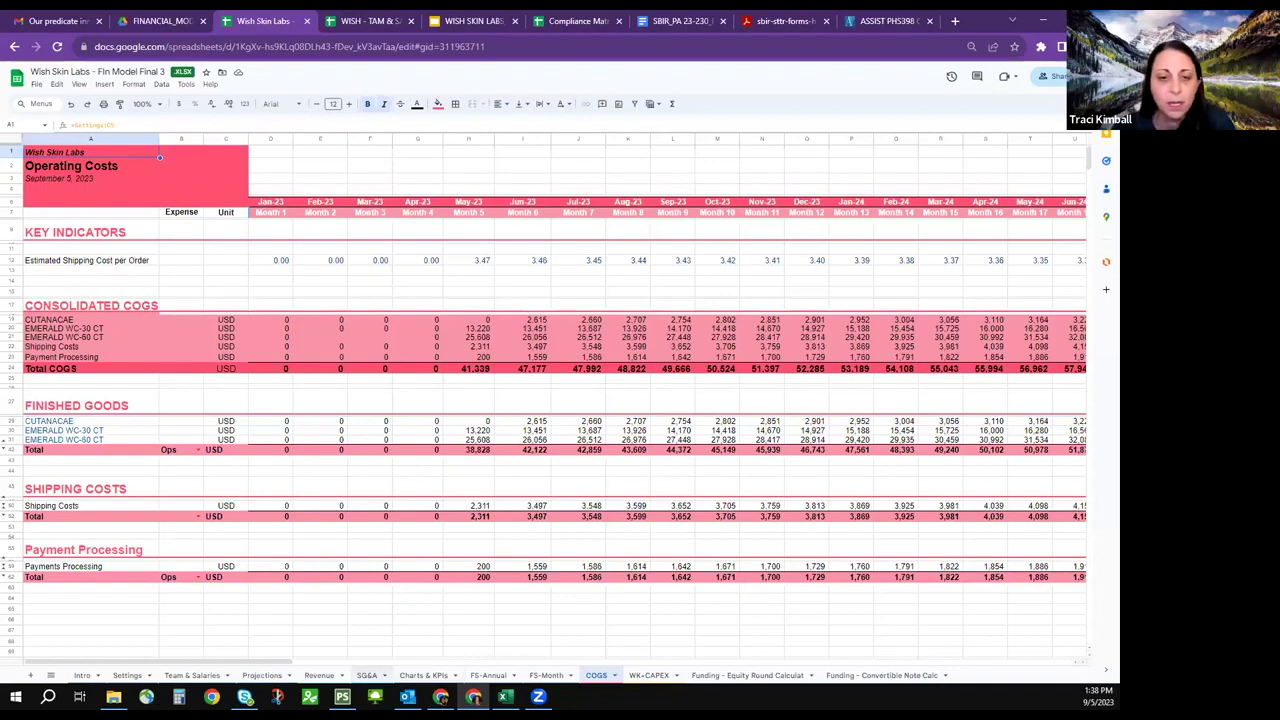
Step: Review the Projections sheet's product launch, order cost and margin inputs, down through the SKU #1 Cutanacae marketing, traffic and sales assumptions
left_click(262, 675)
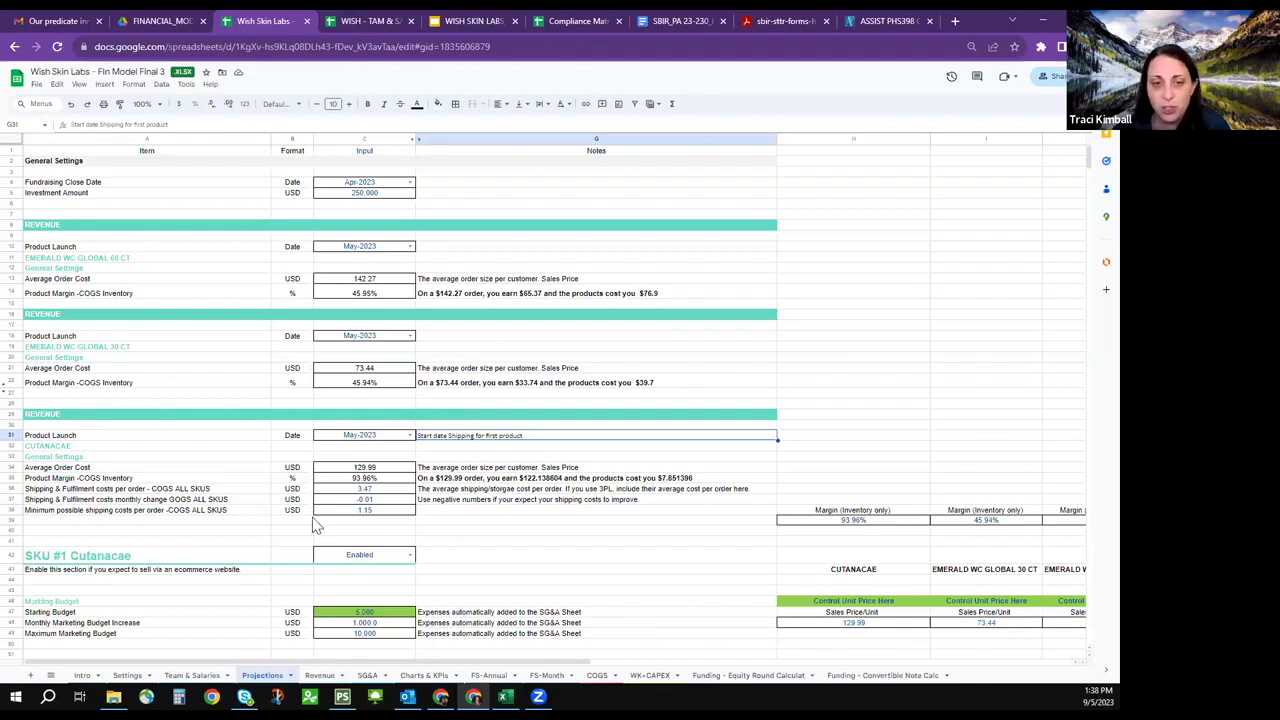
scroll(316, 527, "down", 3)
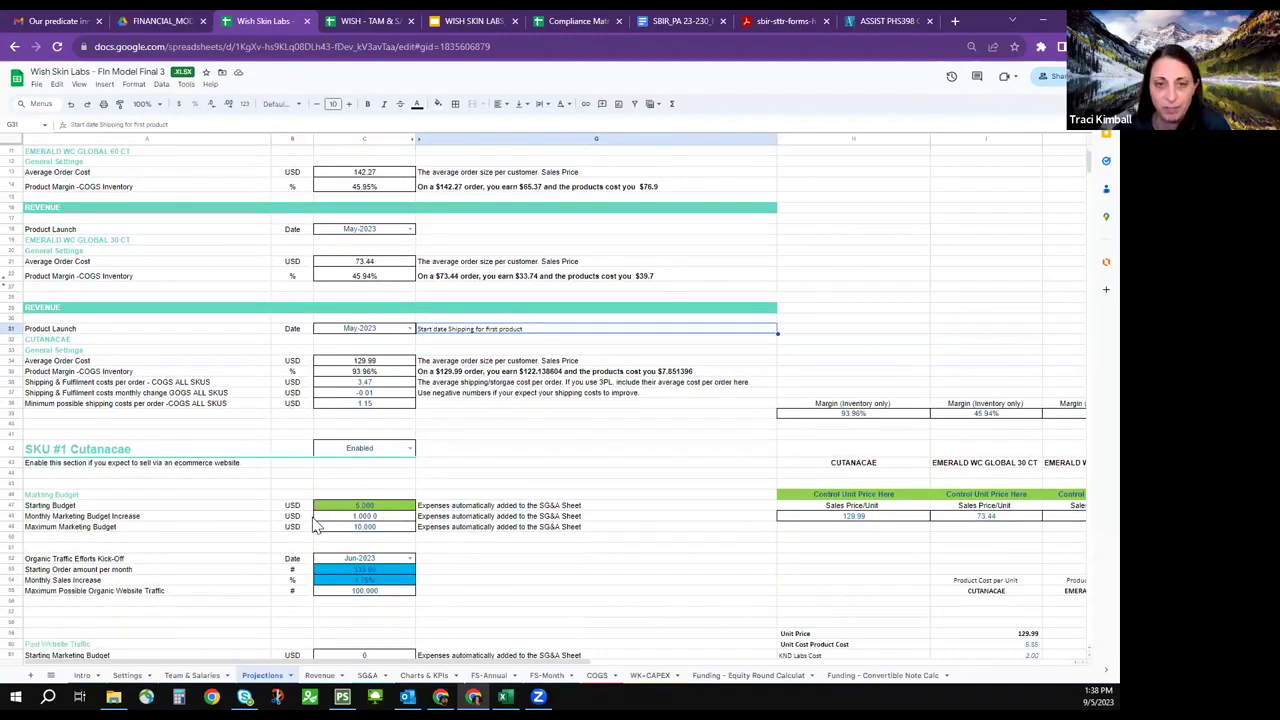
scroll(316, 527, "up", 2)
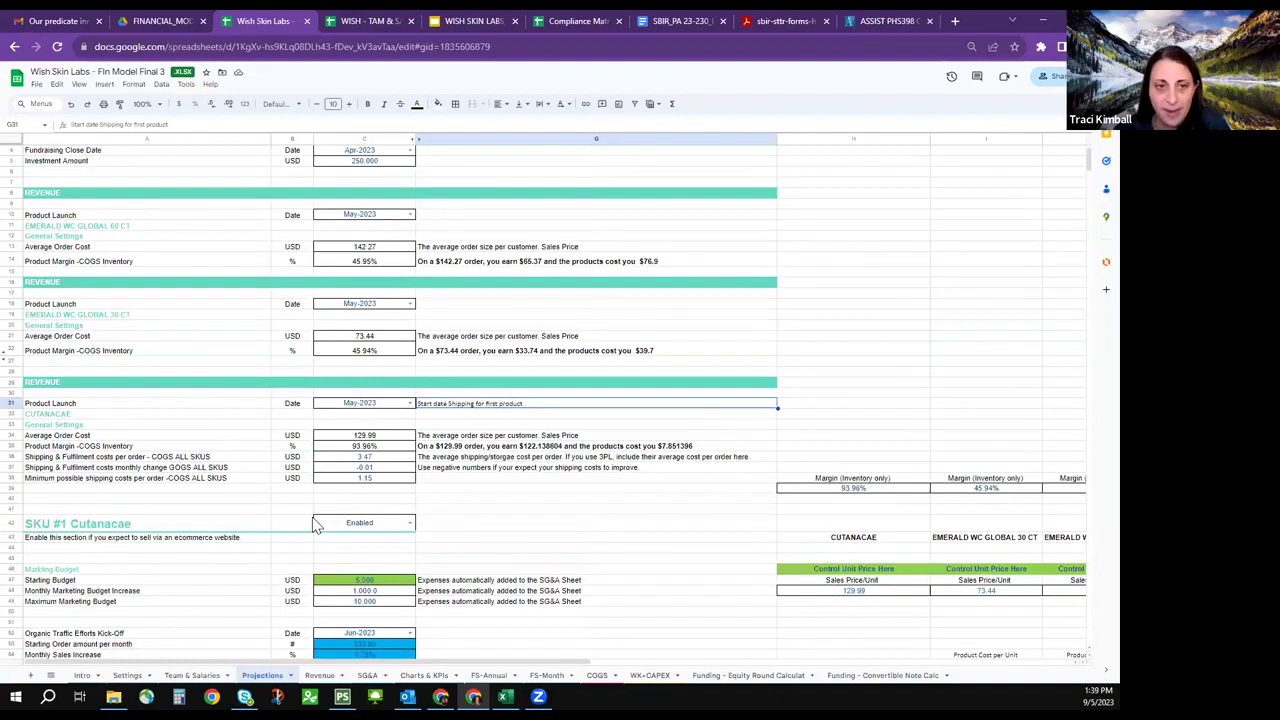
scroll(316, 530, "up", 1)
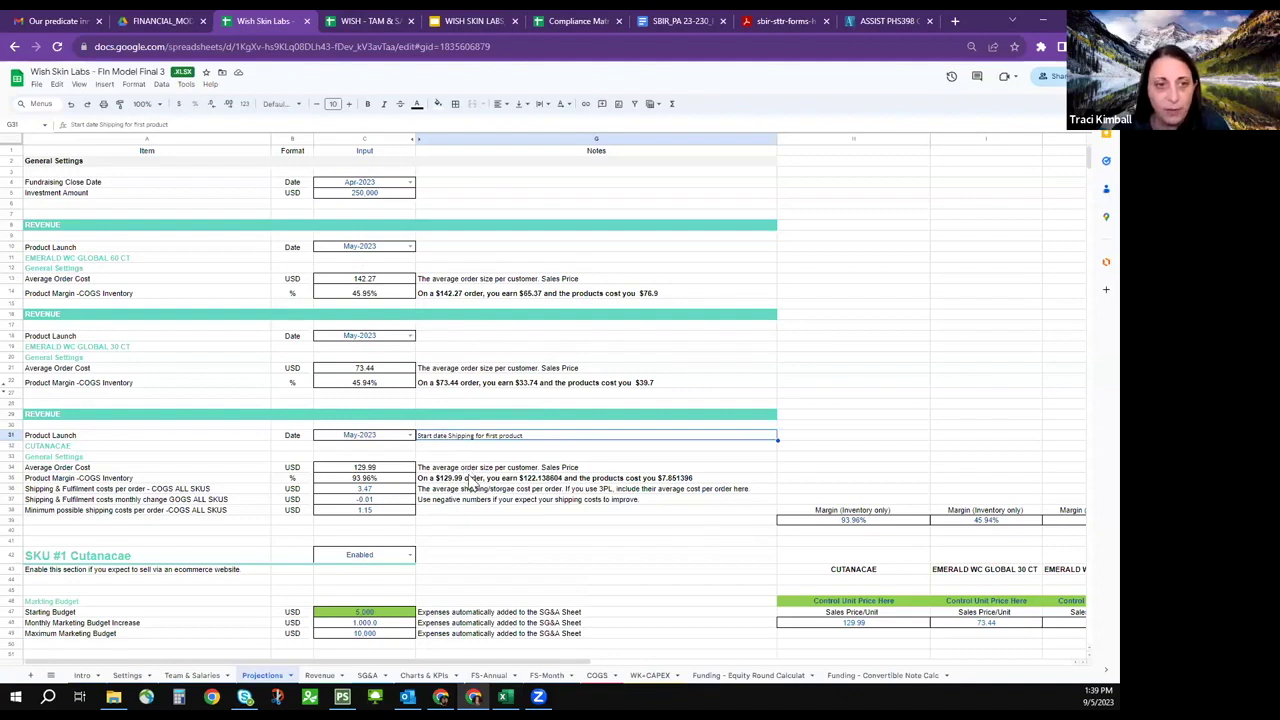
scroll(484, 510, "down", 6)
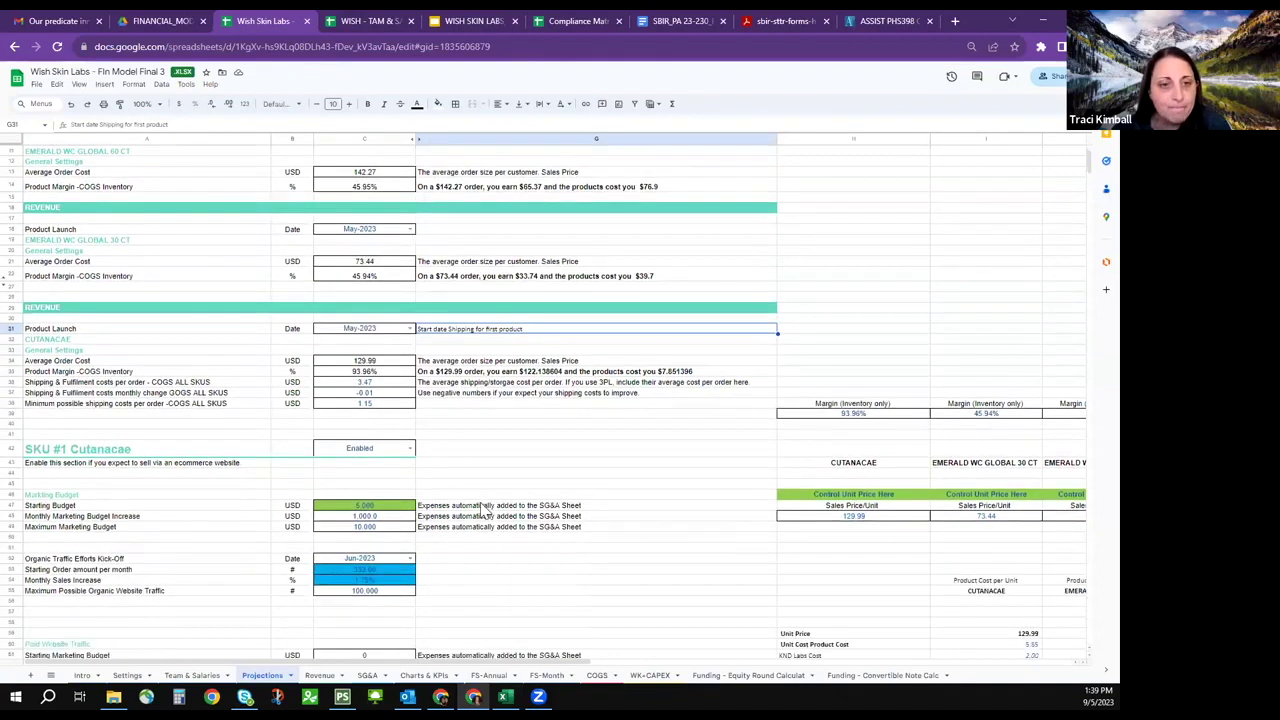
scroll(478, 512, "down", 3)
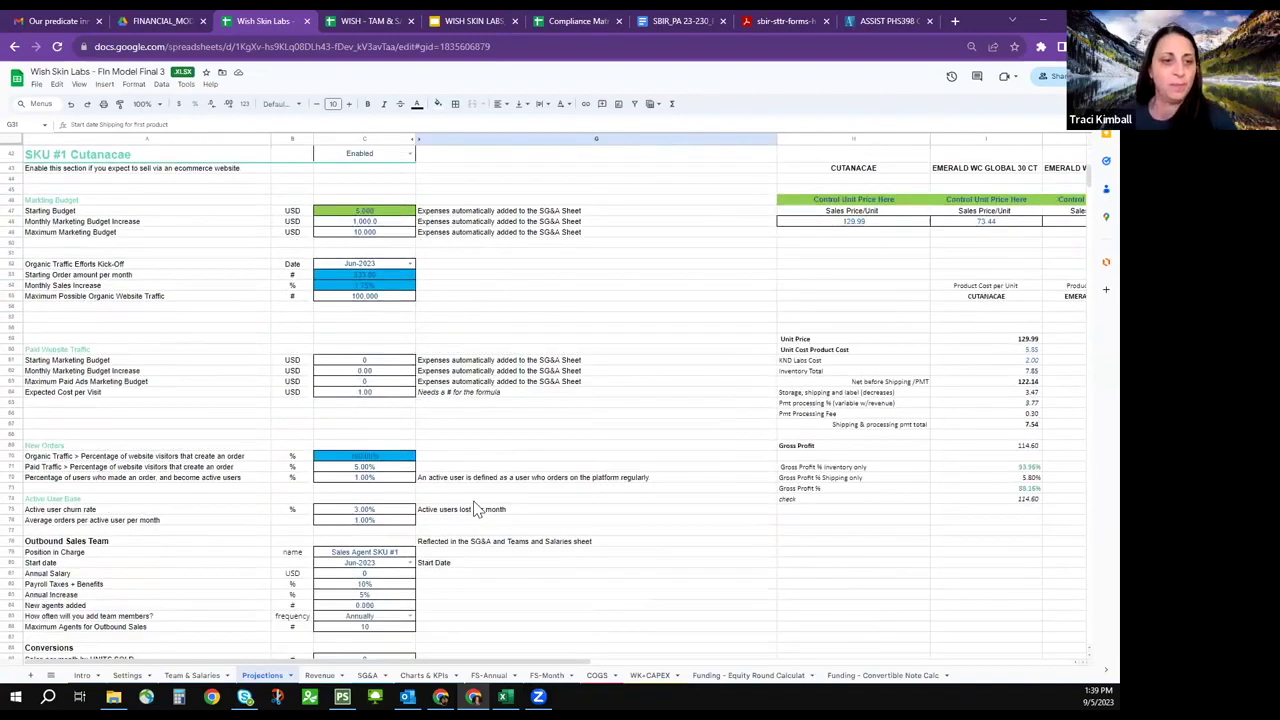
scroll(476, 500, "down", 3)
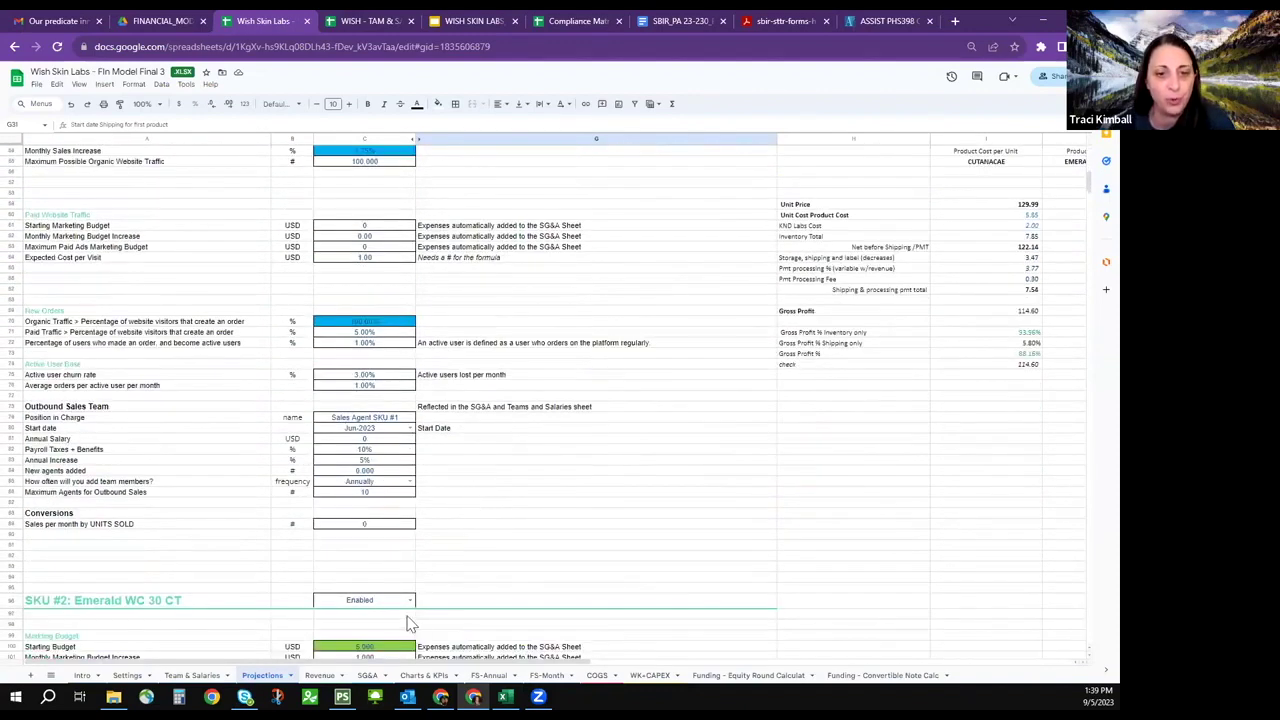
Step: Examine the consolidated expenses and the monthly payroll breakdown on the SG&A sheet
left_click(367, 675)
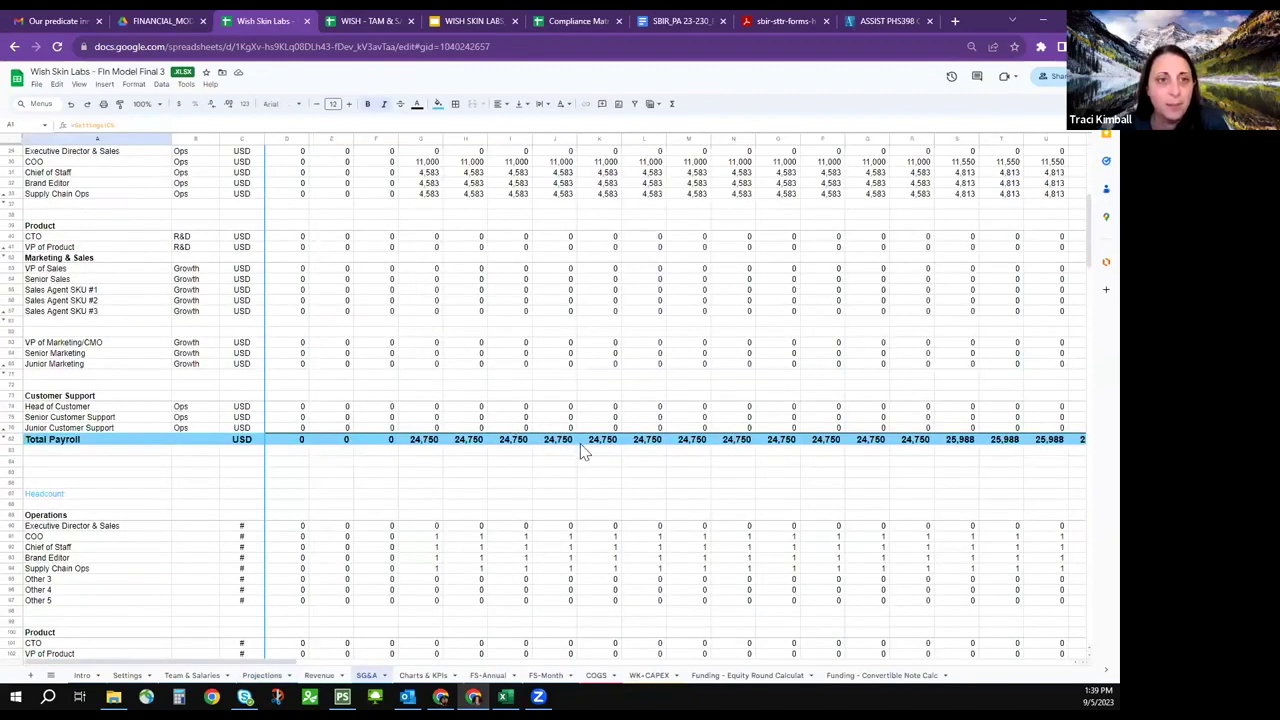
scroll(585, 452, "up", 5)
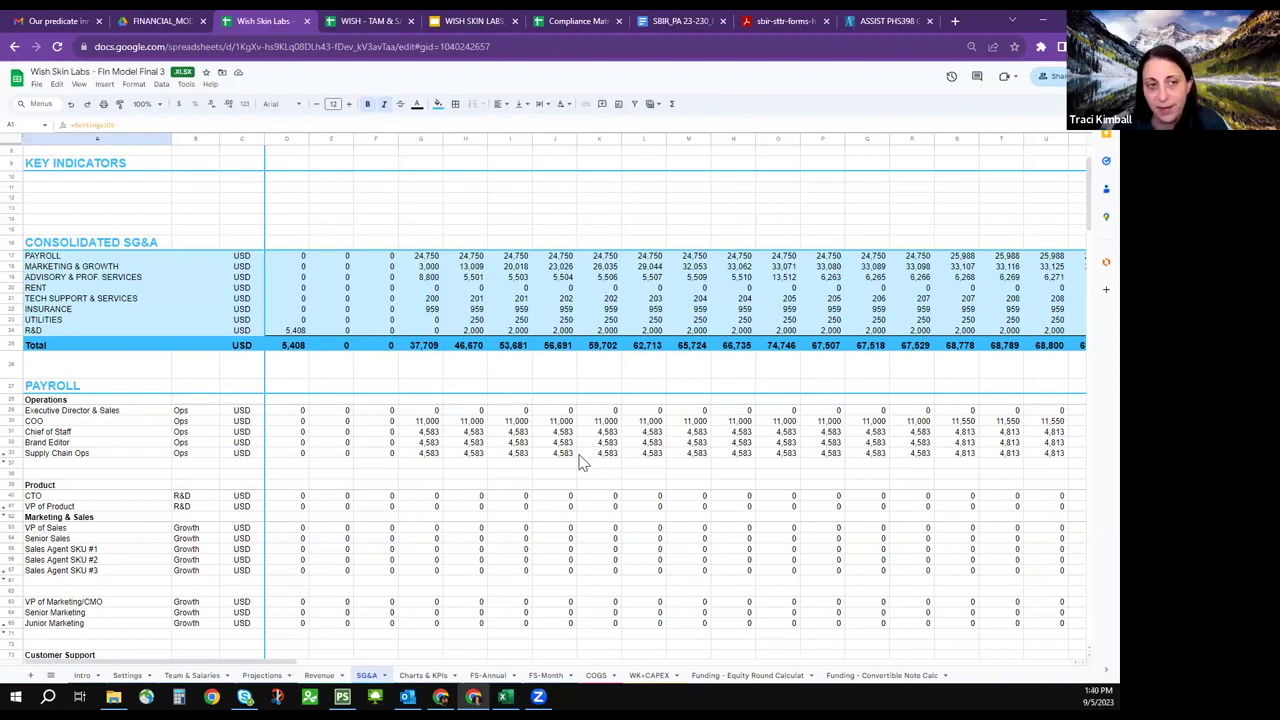
scroll(500, 477, "down", 1)
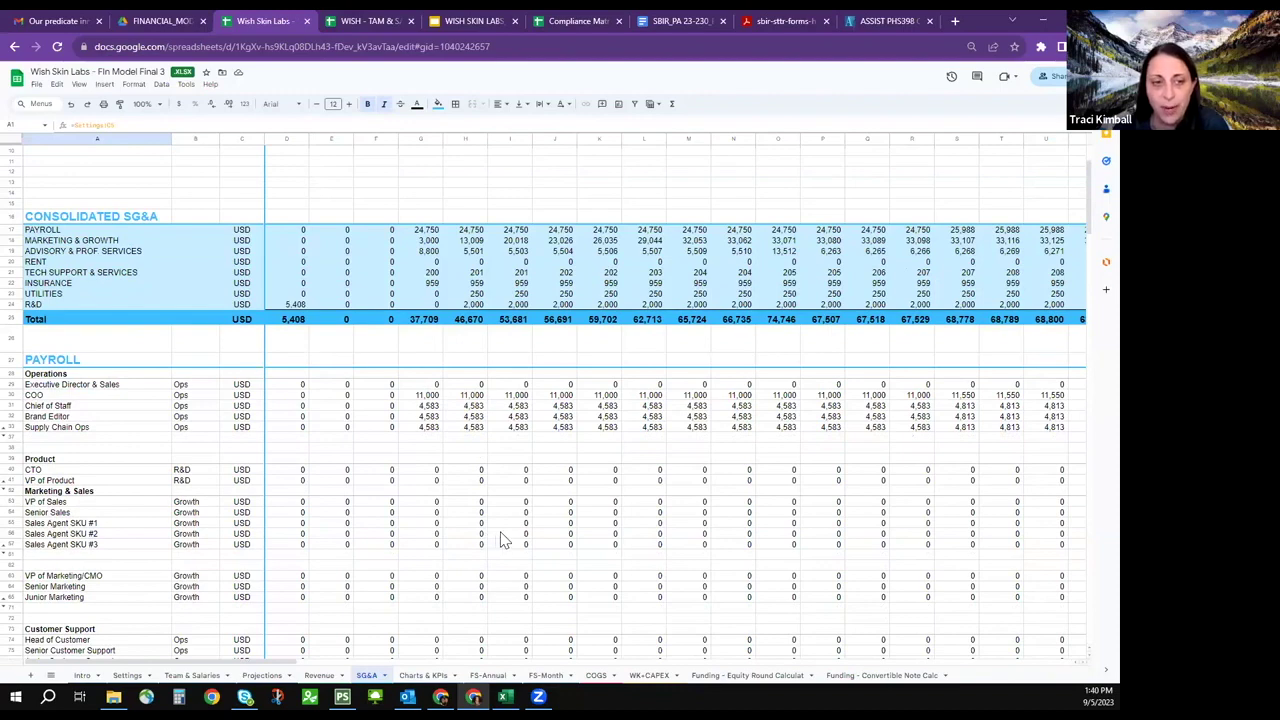
scroll(505, 540, "down", 5)
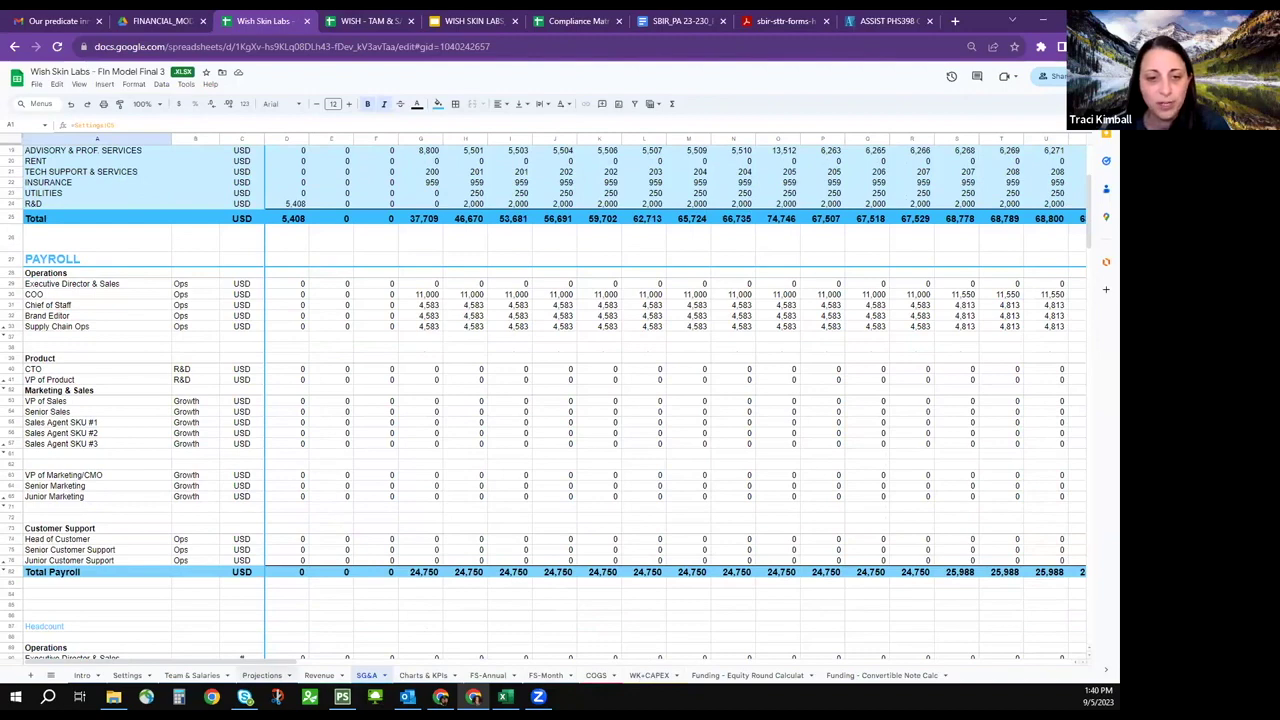
Step: Review salaries, hire dates and team limits for every department on the Team & Salaries sheet, down to Customer Support
left_click(262, 675)
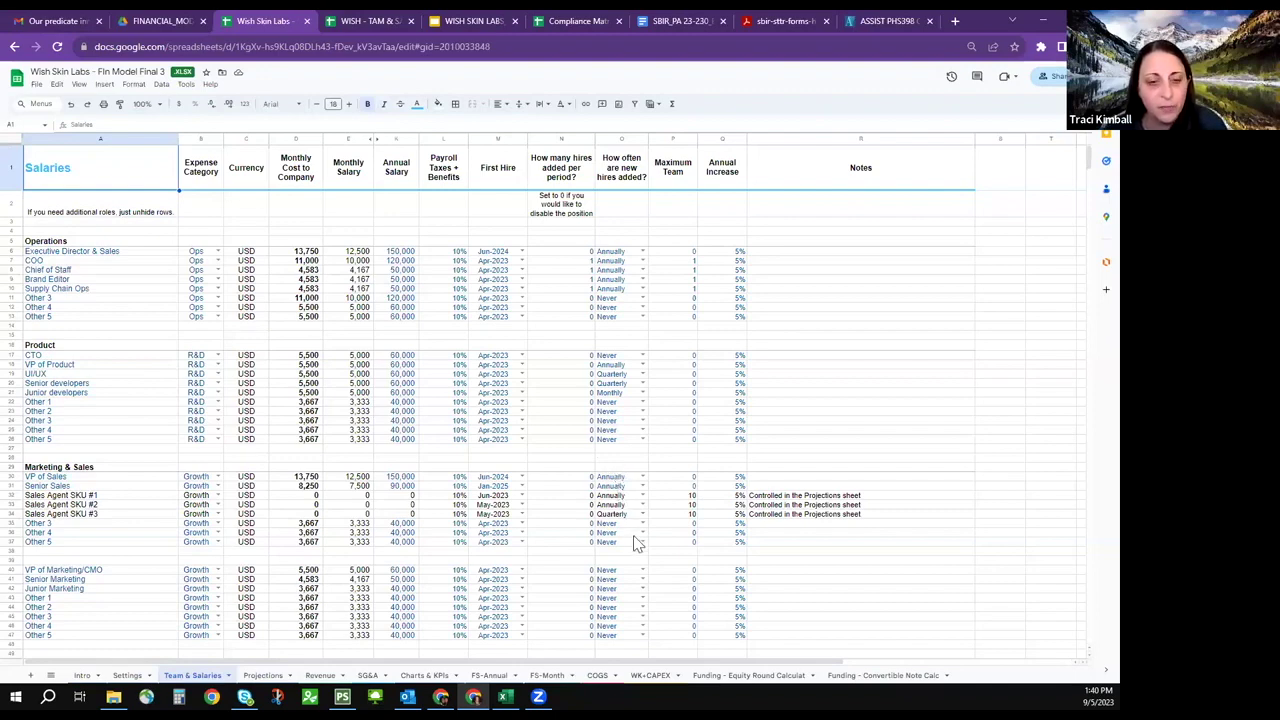
scroll(605, 490, "down", 4)
scroll(587, 487, "down", 1)
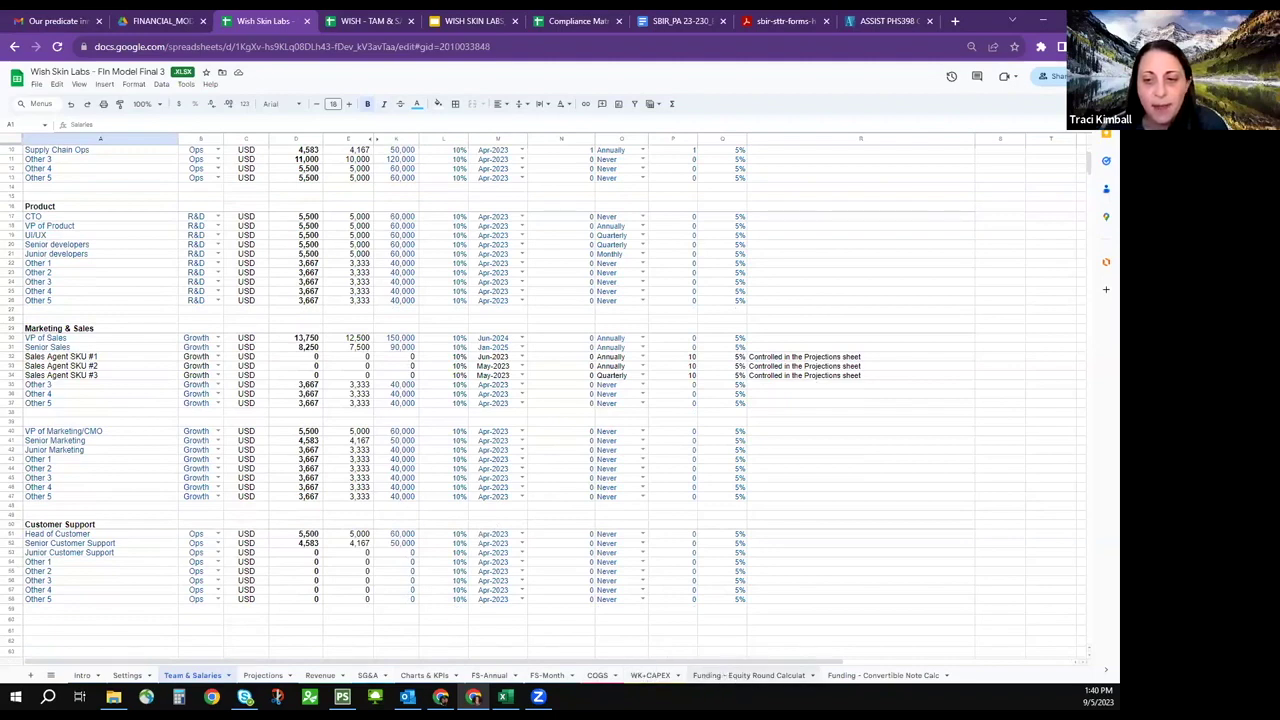
Step: View the results and cap table of the equity round calculator, and open the TAM & SAM projections spreadsheet
left_click(883, 675)
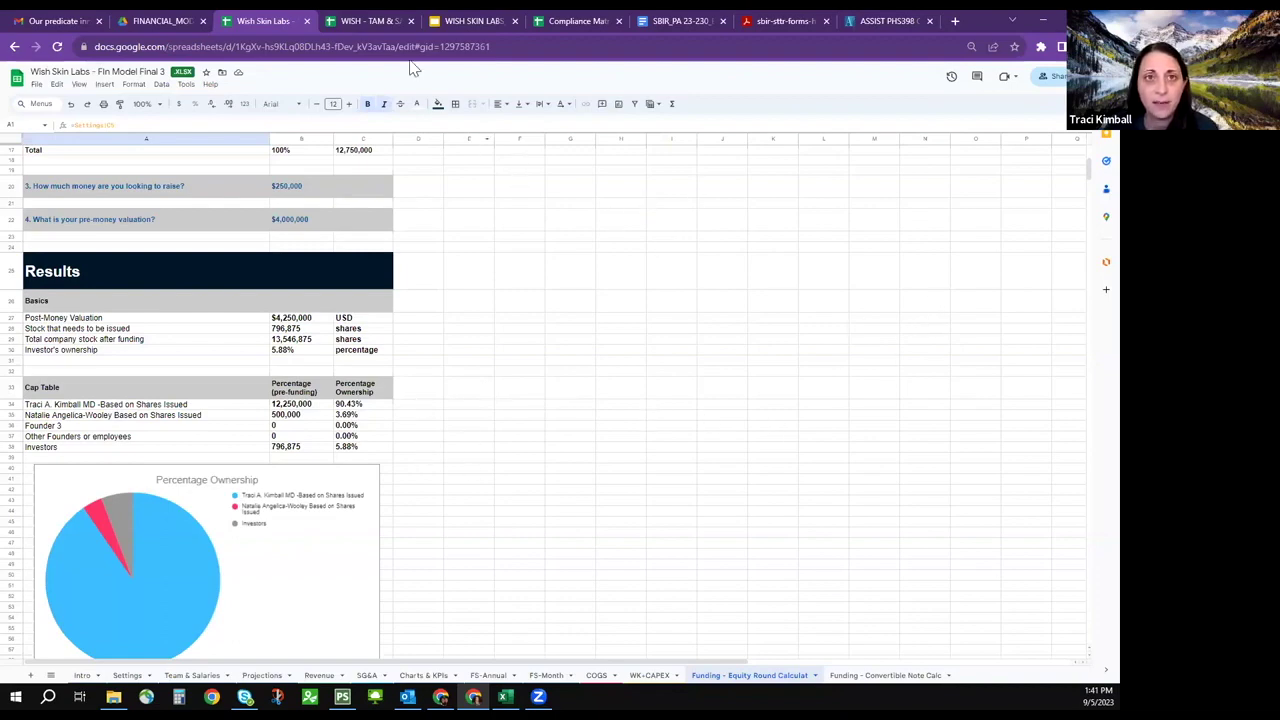
left_click(381, 22)
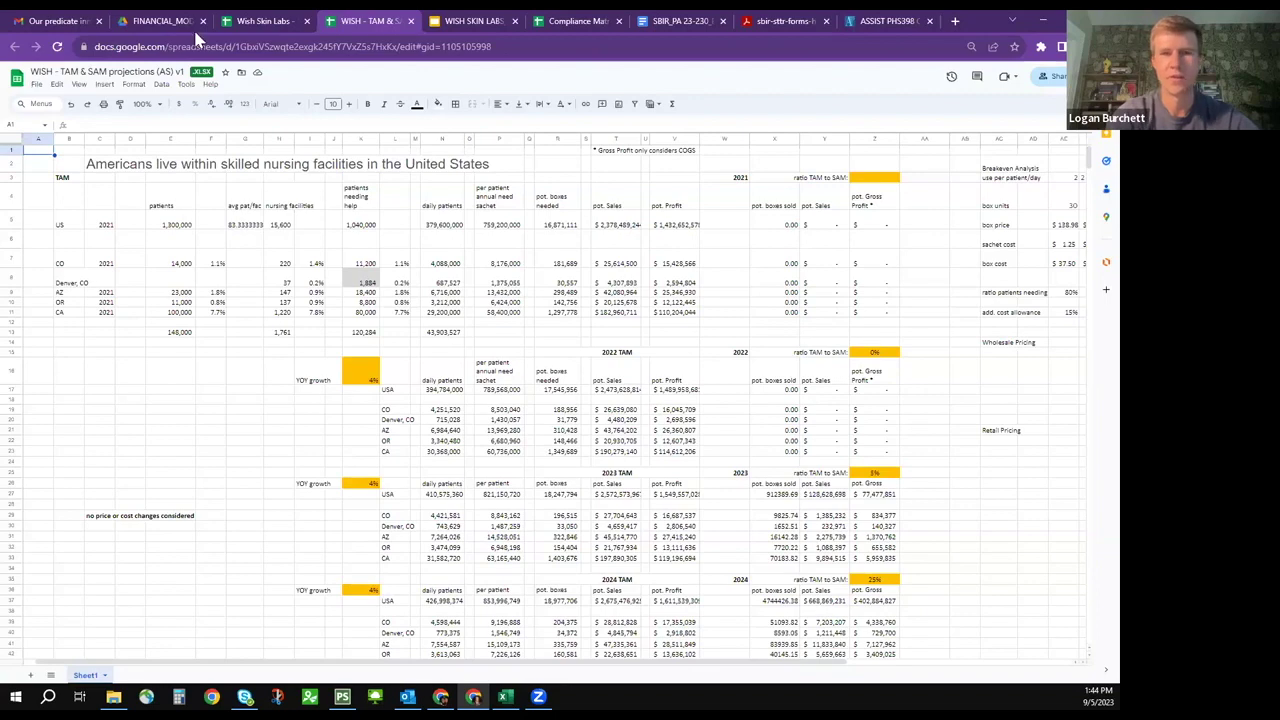
Step: Return to the Wish Skin Labs financial model and examine the annual financial statement's key indicators and income statement
left_click(264, 21)
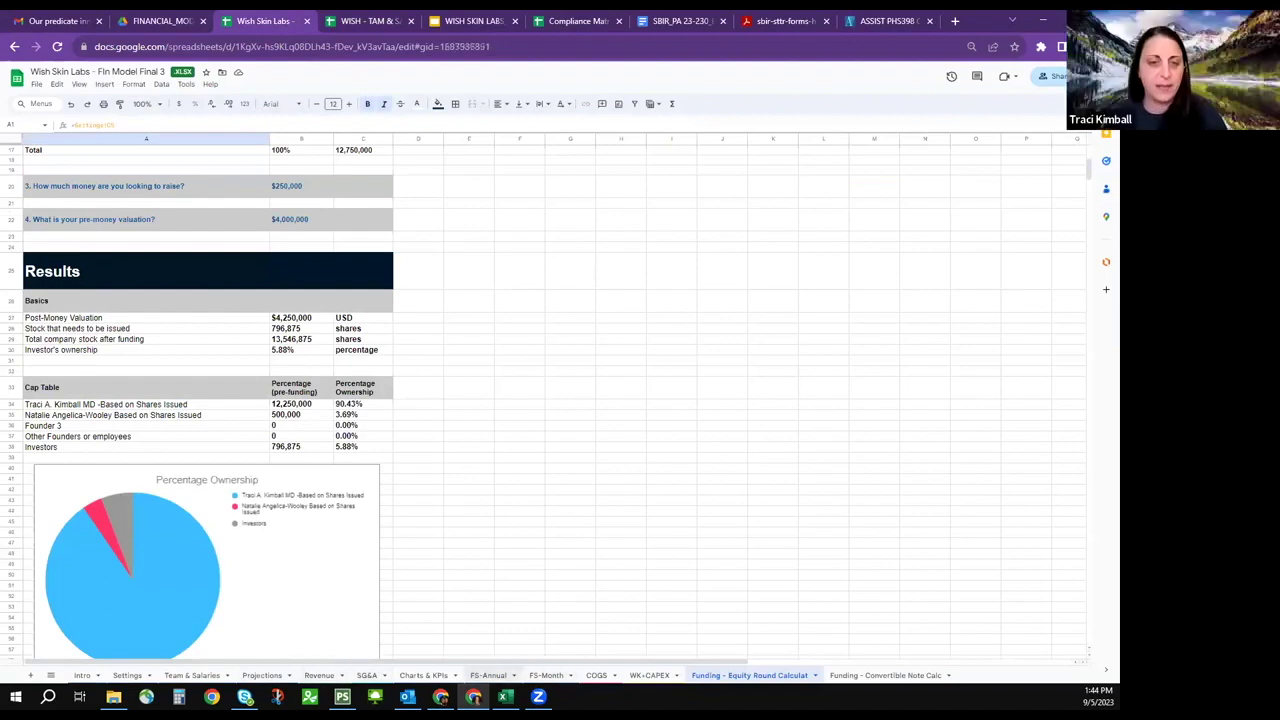
left_click(488, 675)
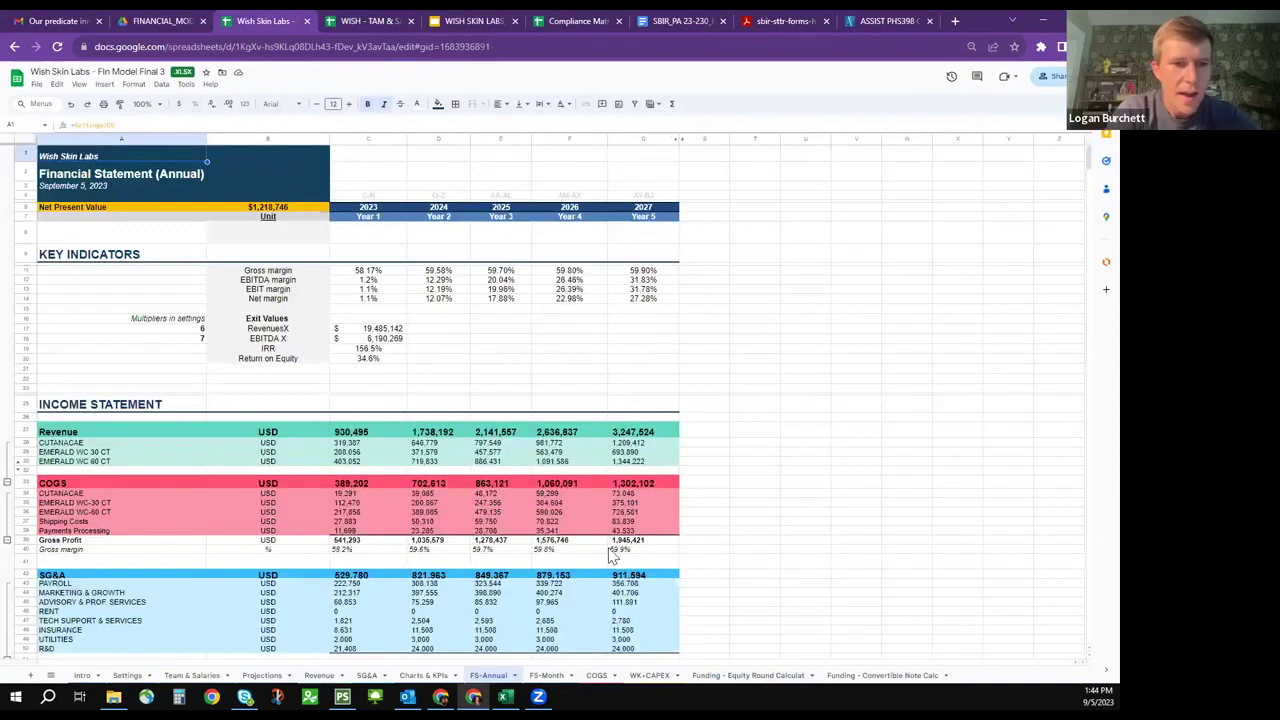
scroll(678, 463, "down", 3)
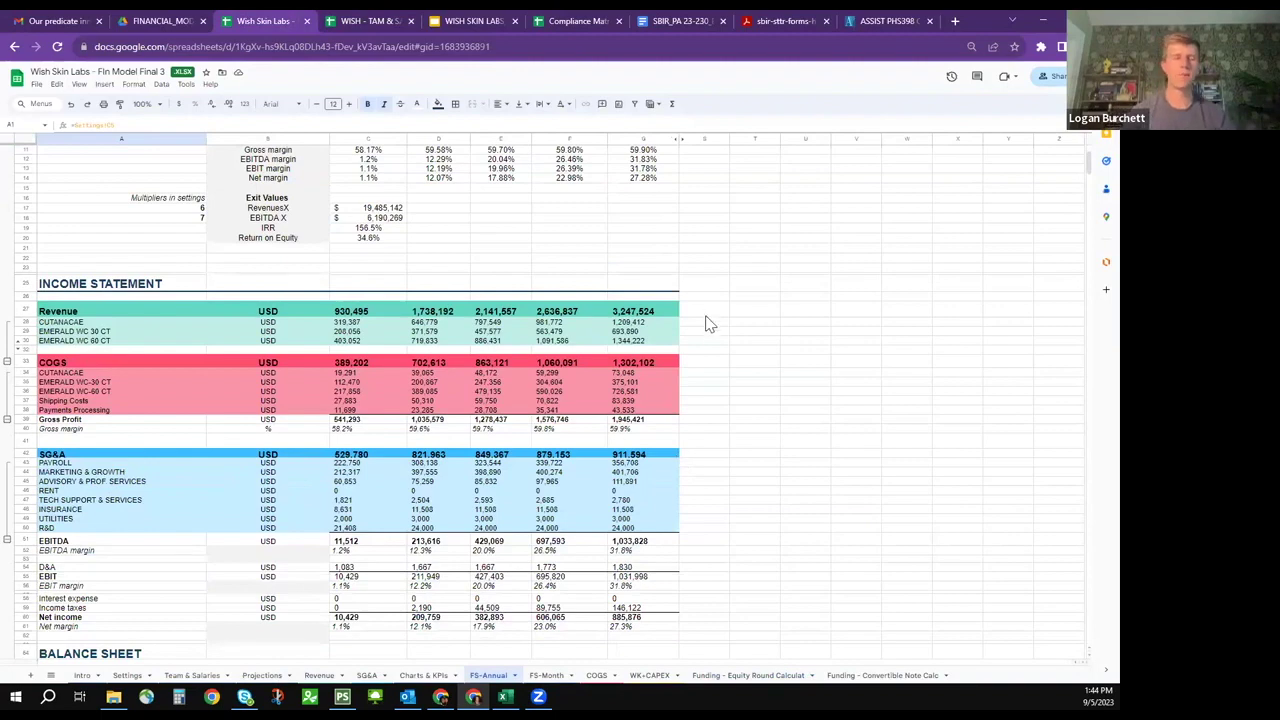
scroll(709, 327, "up", 2)
scroll(709, 331, "up", 1)
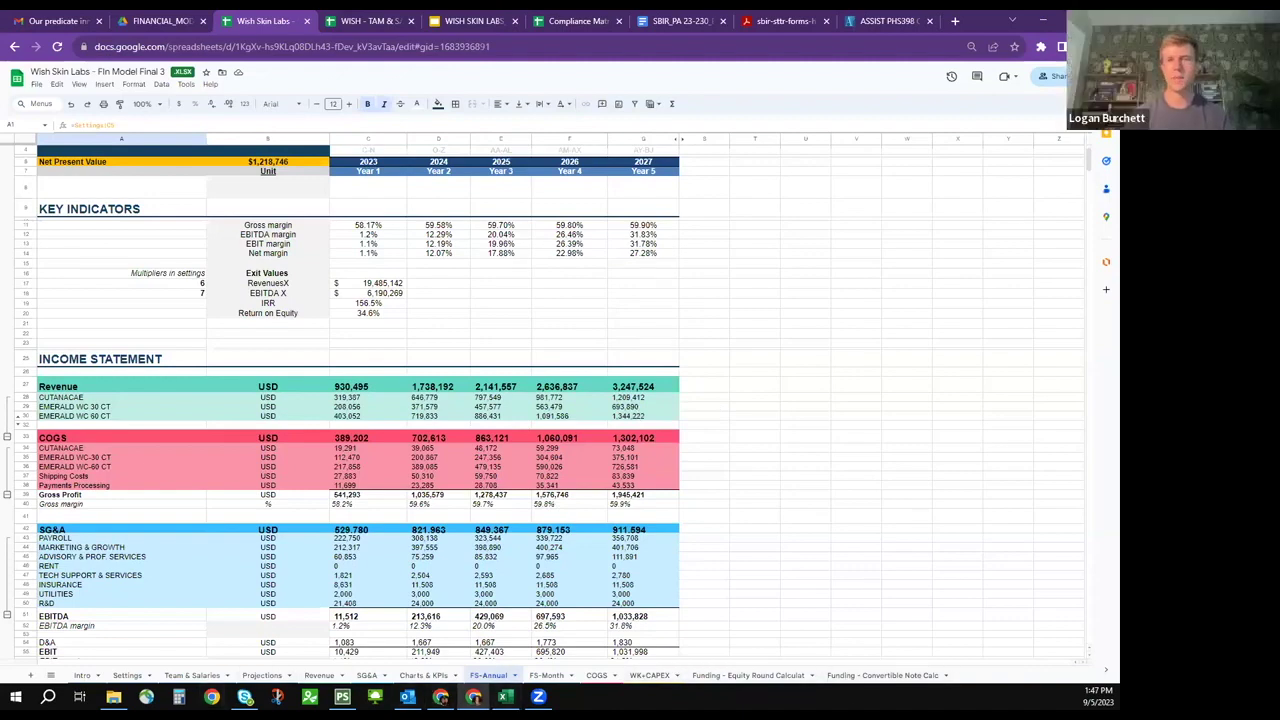
Step: Look through the Charts & KPIs, WK+CAPEX, Team & Salaries and FS-Month sheets in turn
left_click(425, 676)
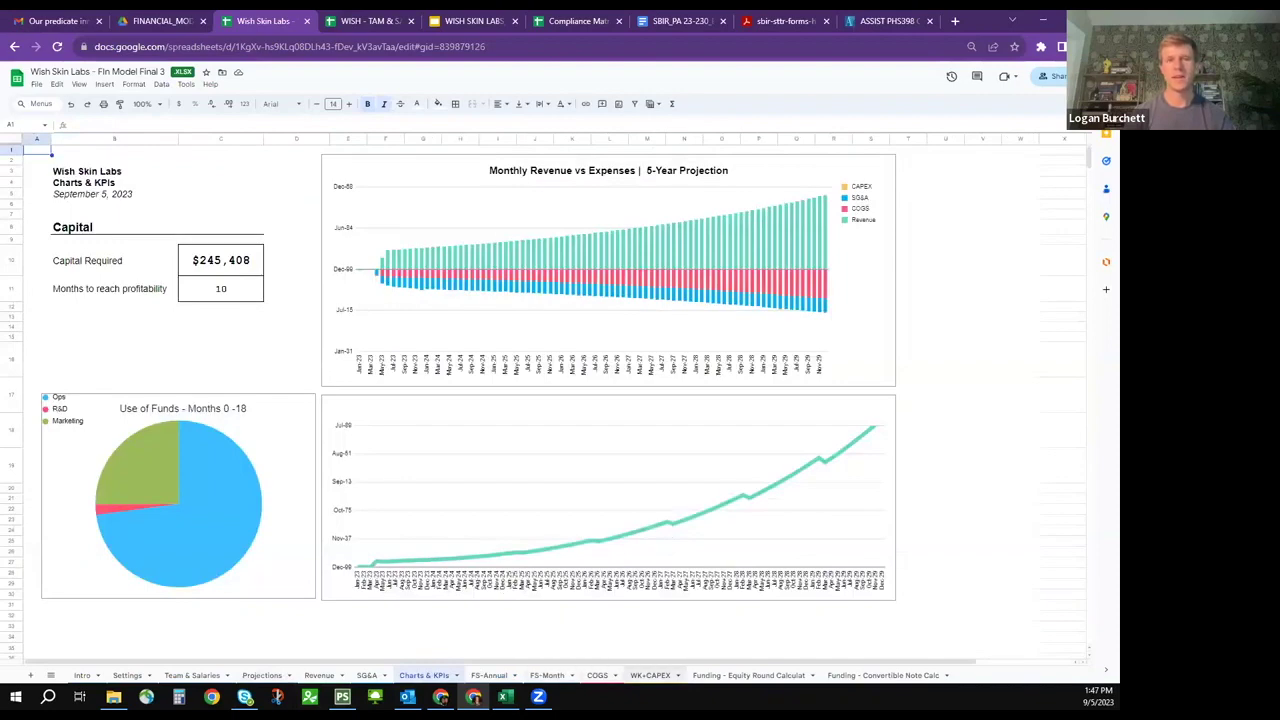
left_click(650, 675)
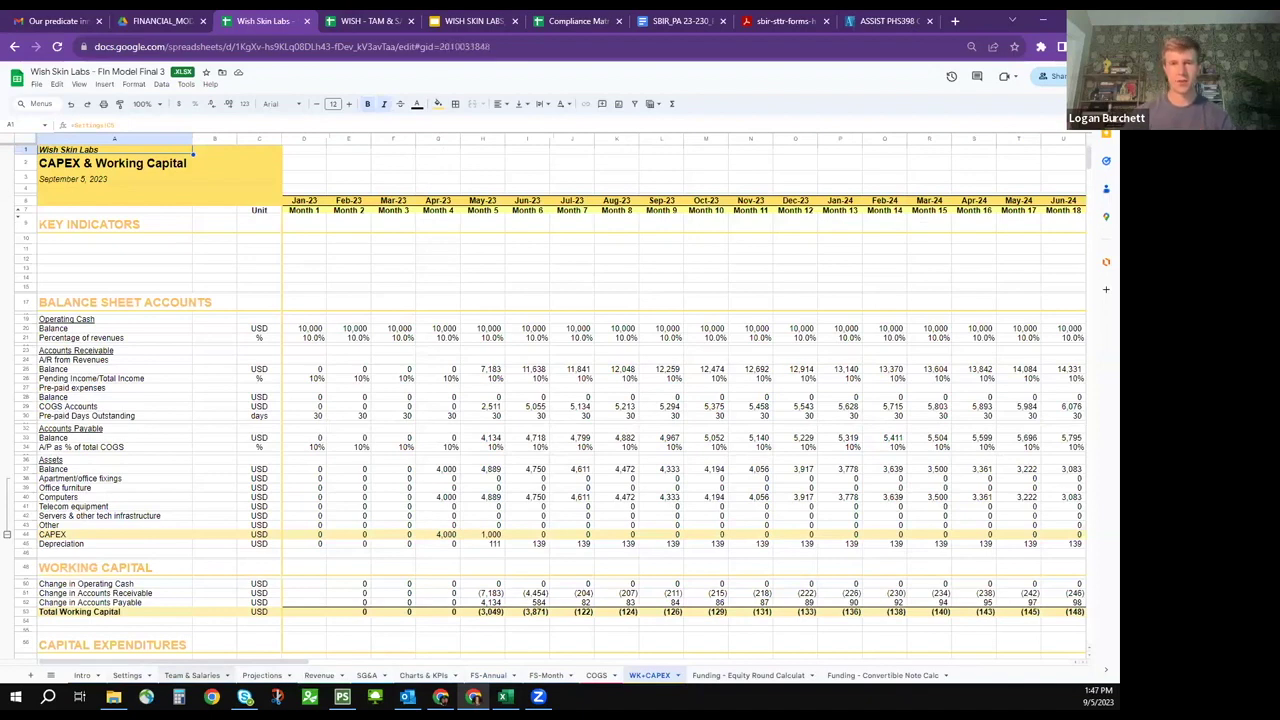
left_click(192, 675)
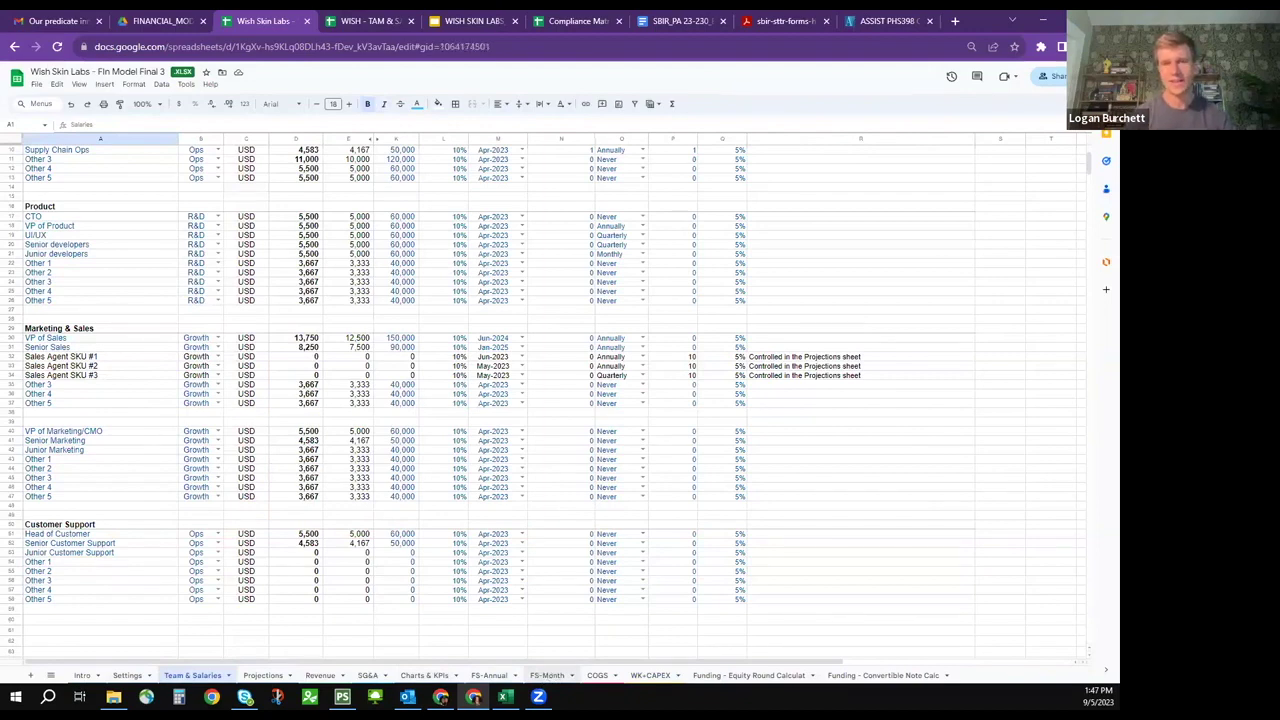
left_click(547, 675)
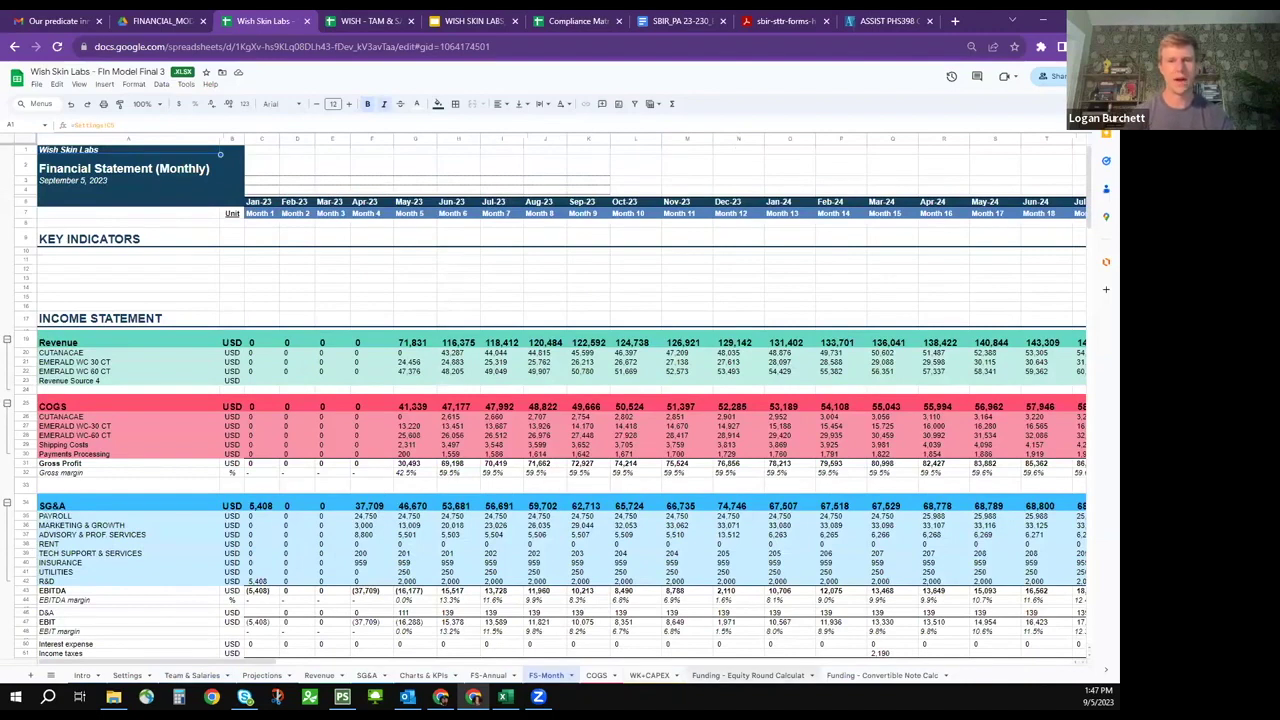
Step: Examine the equity round calculator's company details, funding inputs, results, cap table and ownership chart, hiding the side panel along the way
left_click(748, 675)
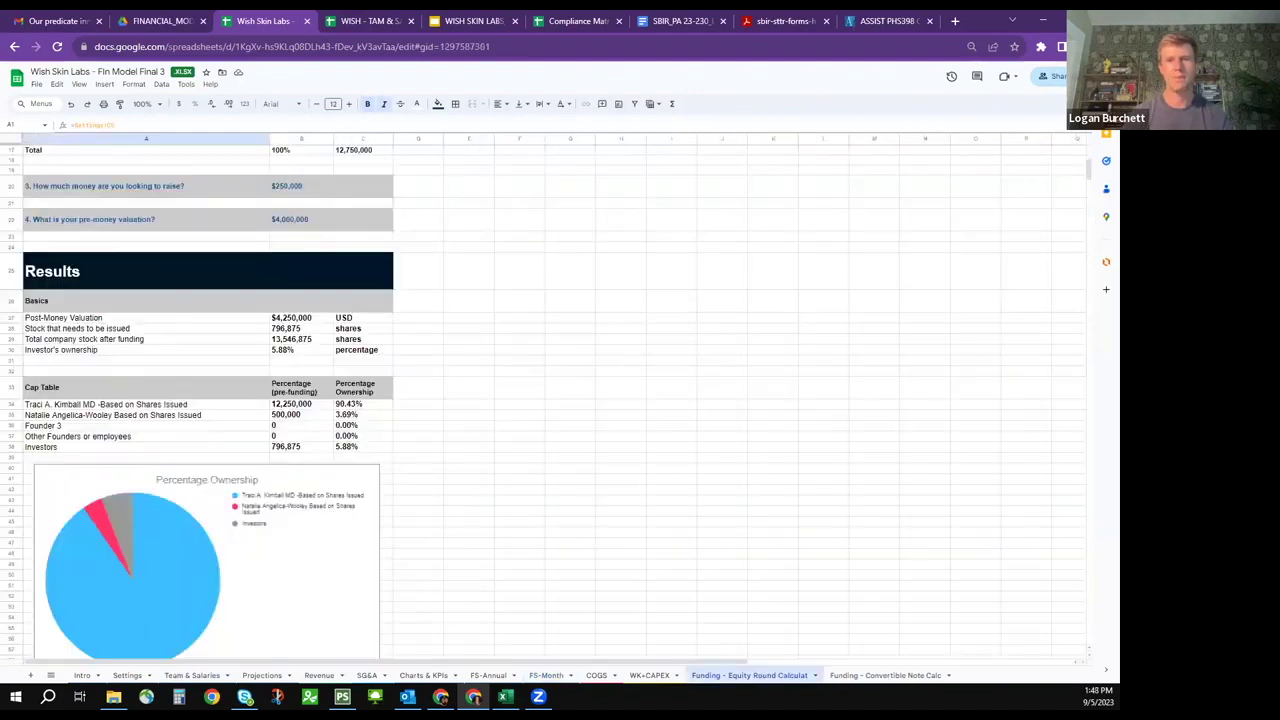
scroll(534, 380, "up", 5)
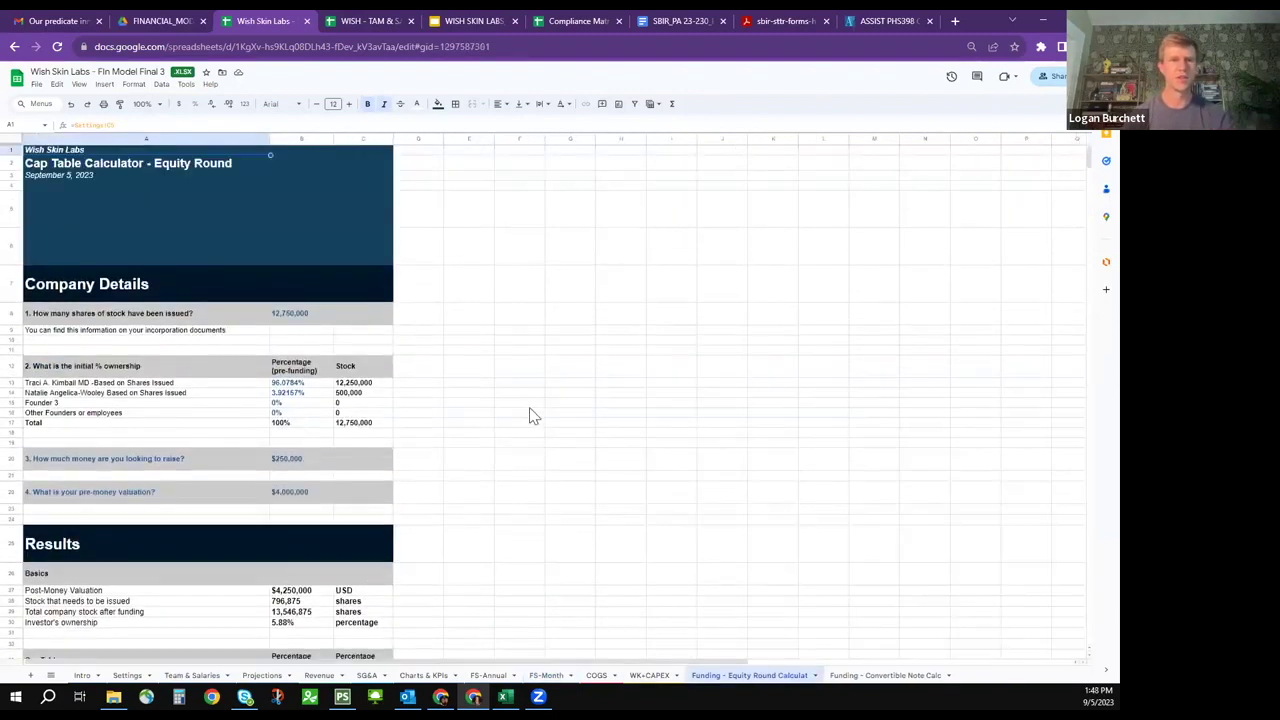
scroll(634, 480, "down", 2)
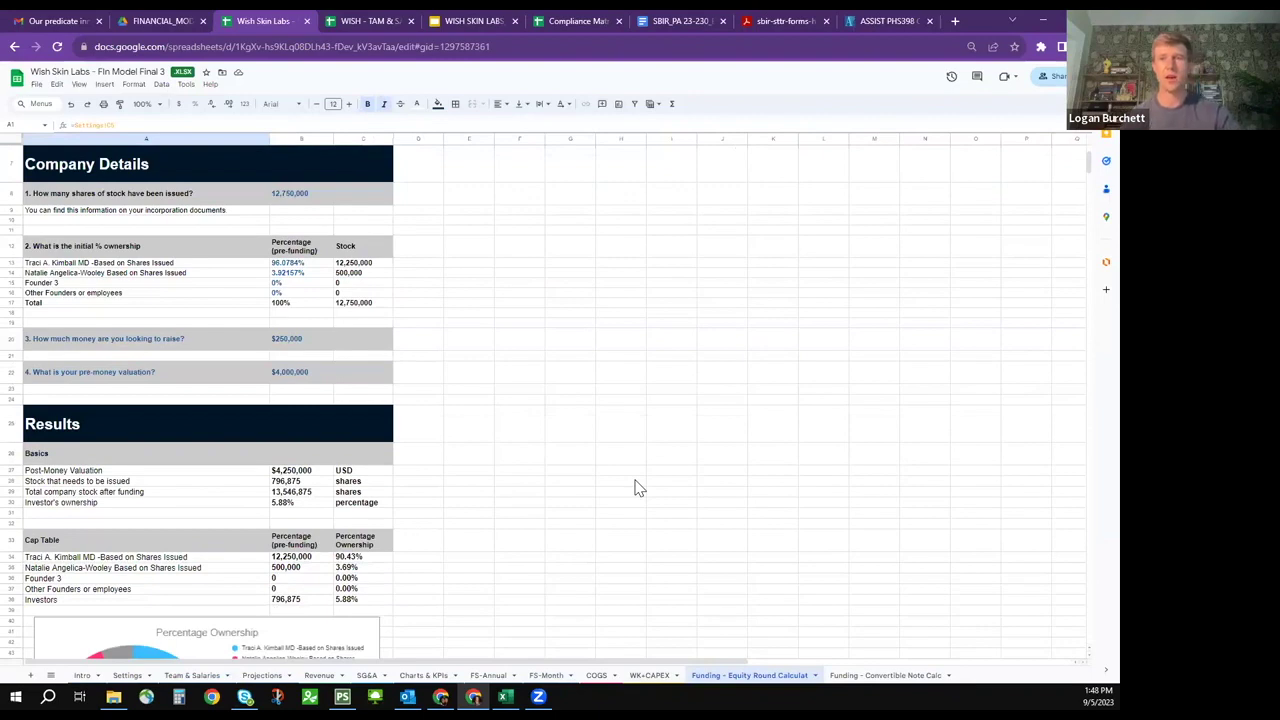
scroll(639, 488, "down", 2)
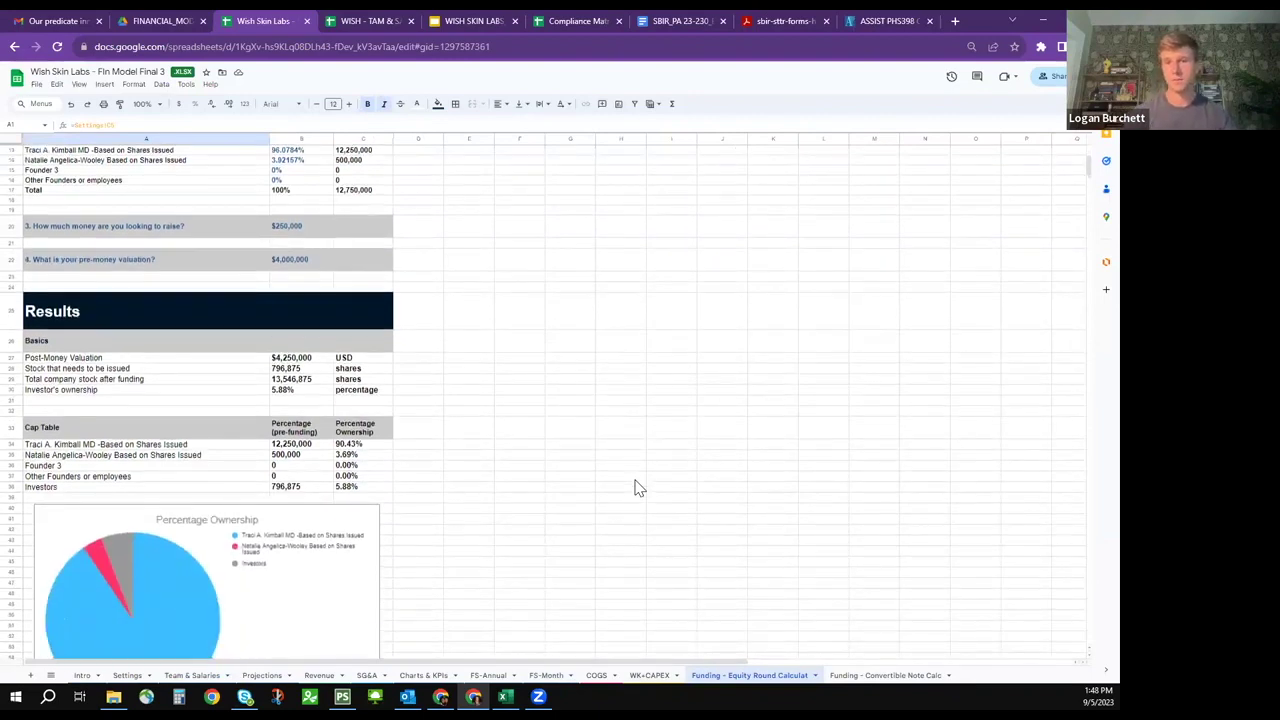
scroll(639, 488, "down", 3)
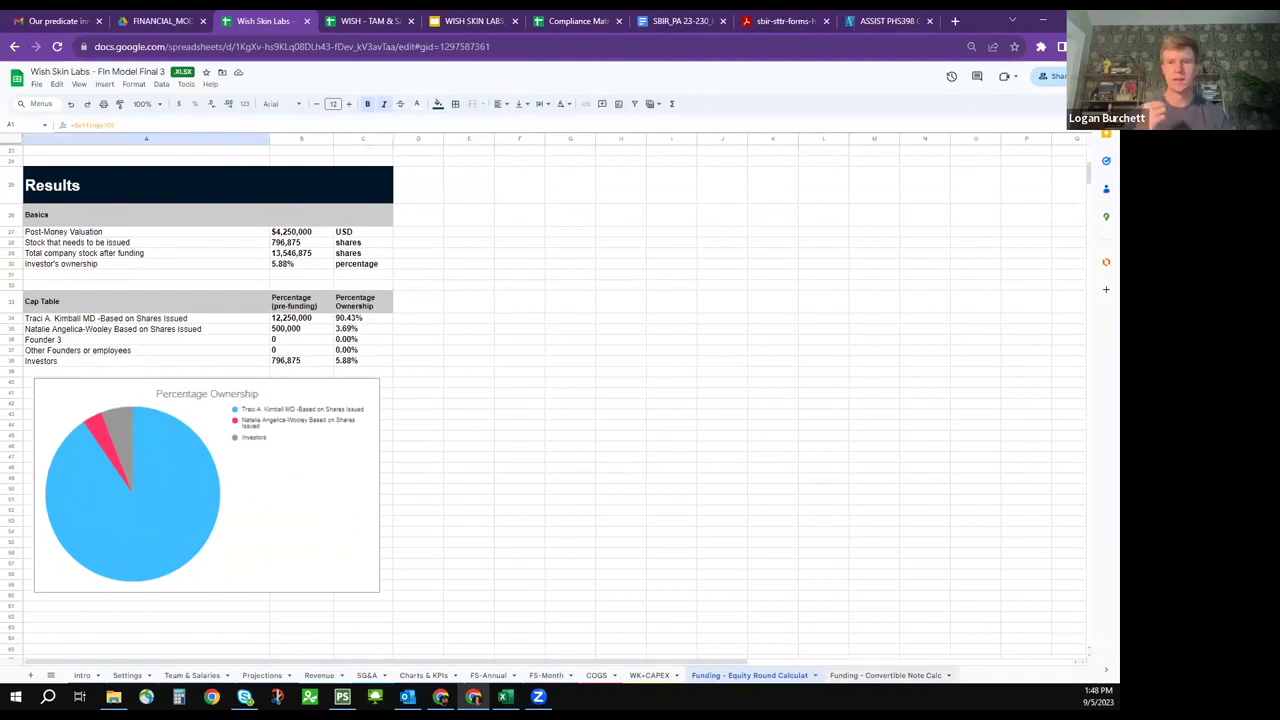
left_click(1106, 670)
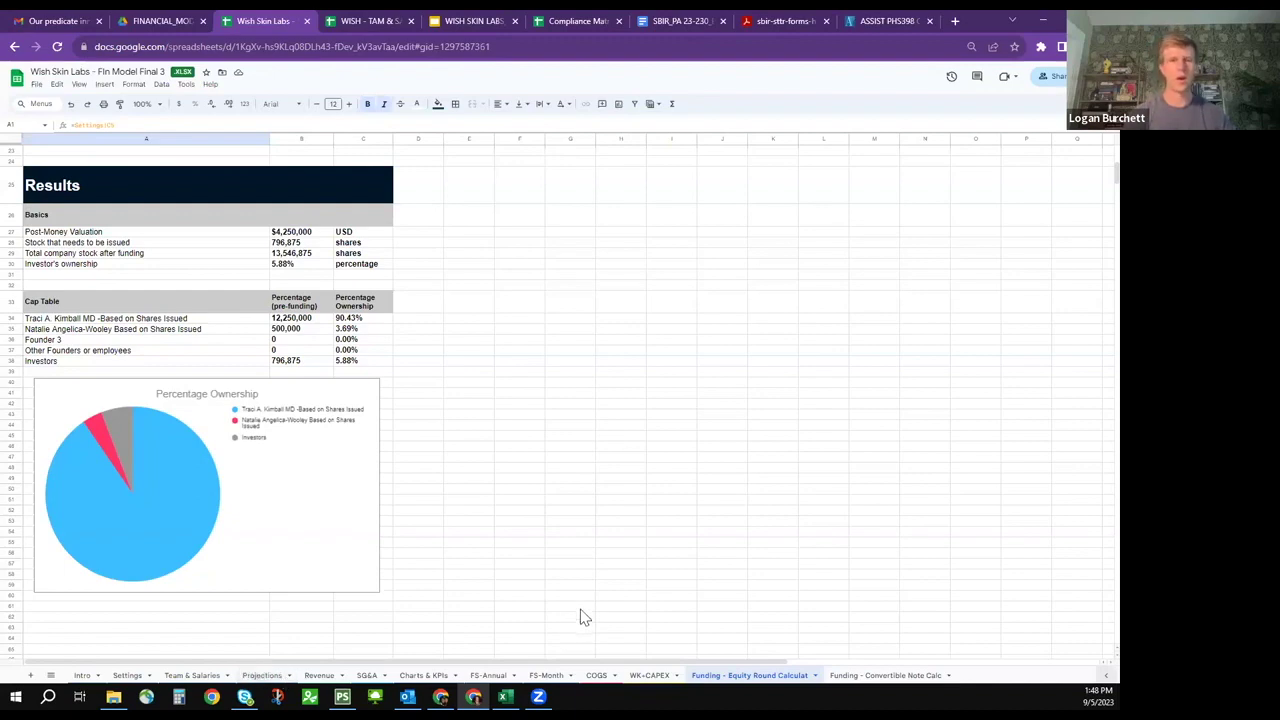
scroll(581, 610, "up", 3)
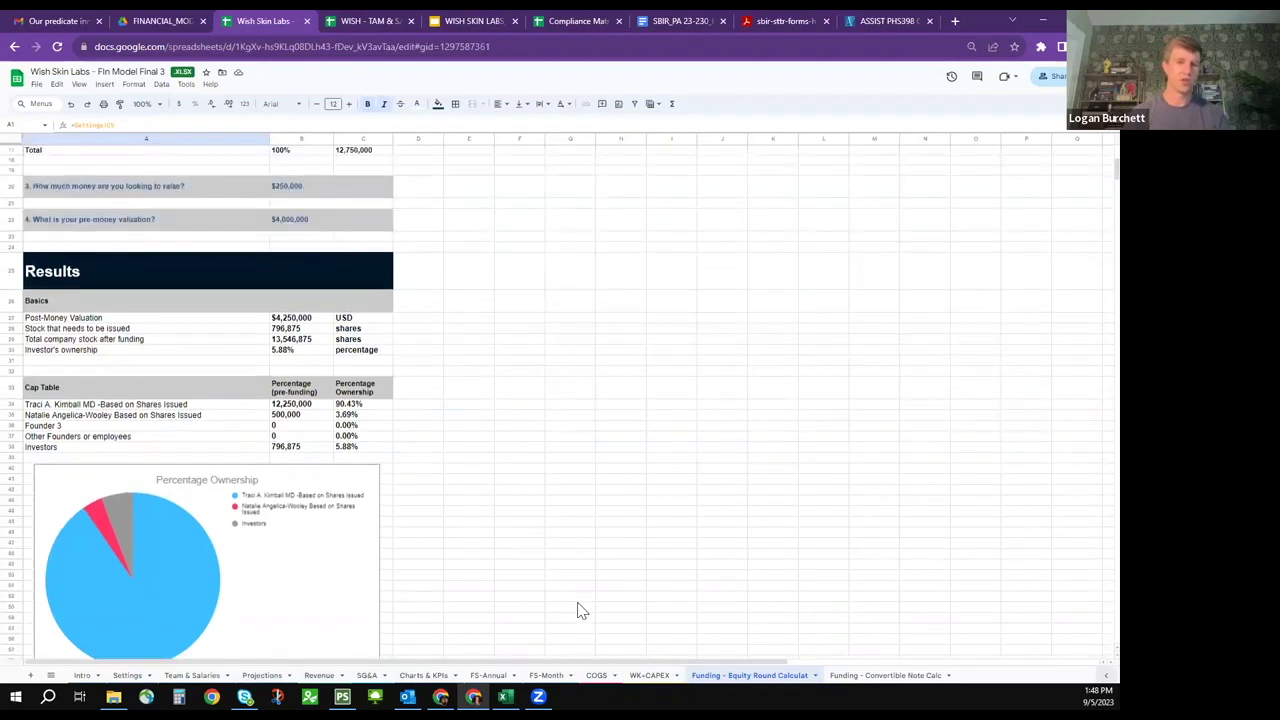
scroll(581, 610, "up", 2)
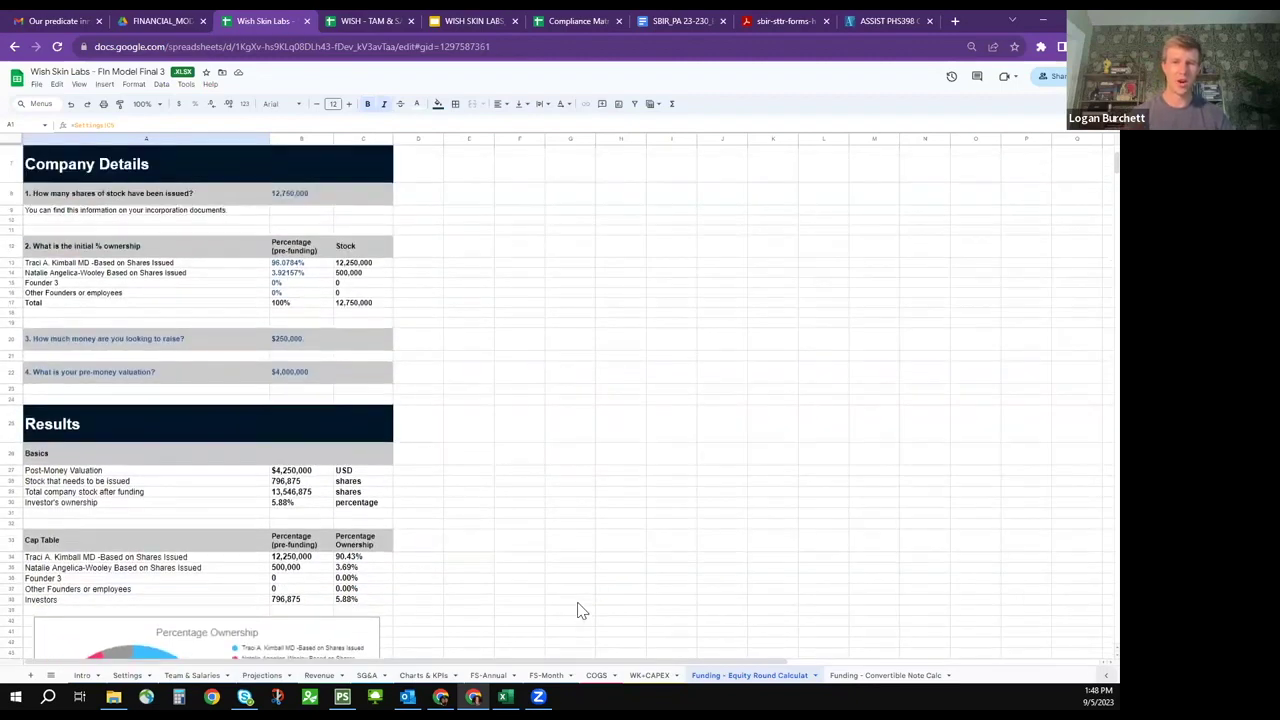
scroll(581, 610, "down", 1)
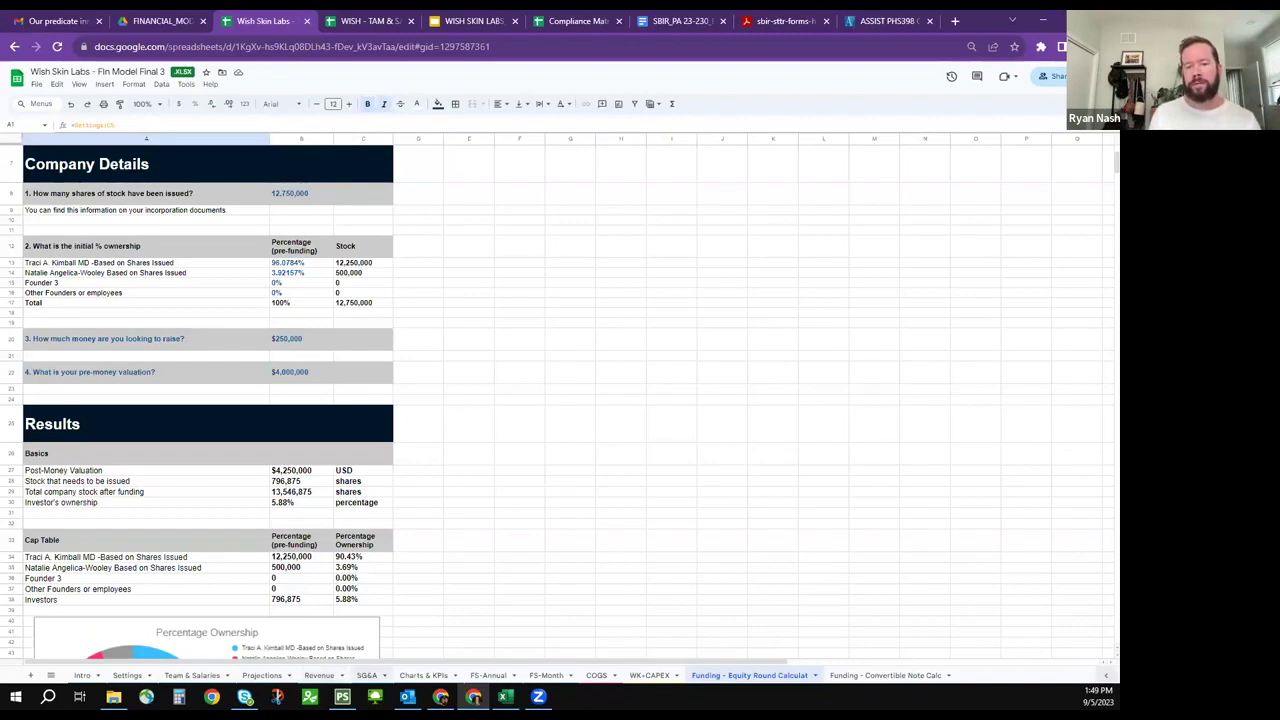
Step: Examine the Projections sheet, from the SKU #2 Emerald WC 30 CT assumptions back to SKU #1 Cutanacae and the general settings
left_click(262, 676)
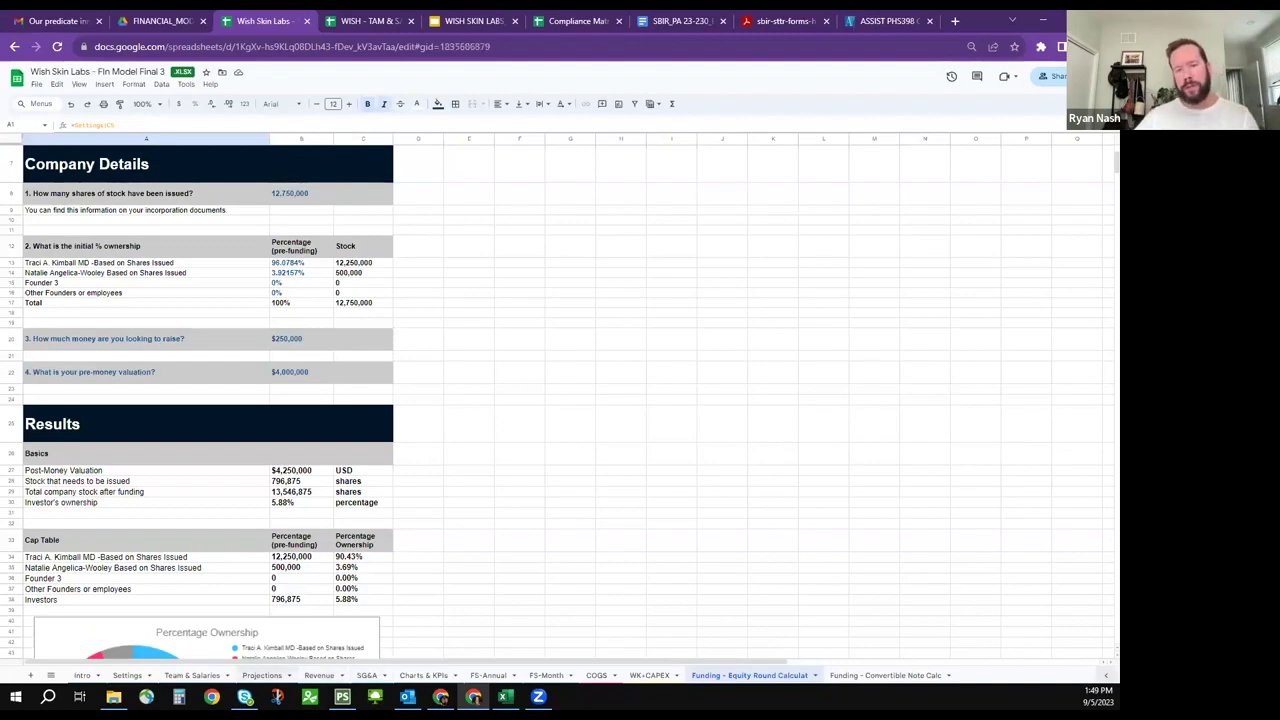
scroll(450, 362, "down", 5)
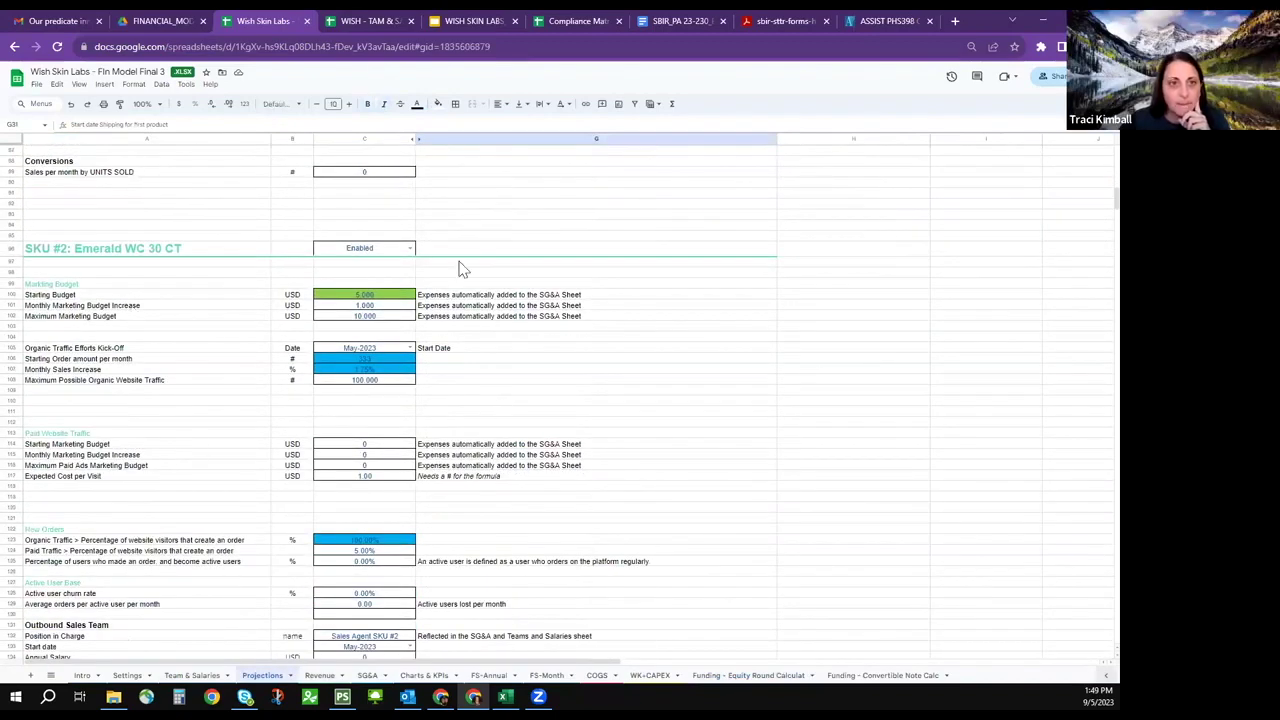
scroll(420, 370, "up", 2)
scroll(420, 370, "up", 8)
scroll(420, 370, "up", 4)
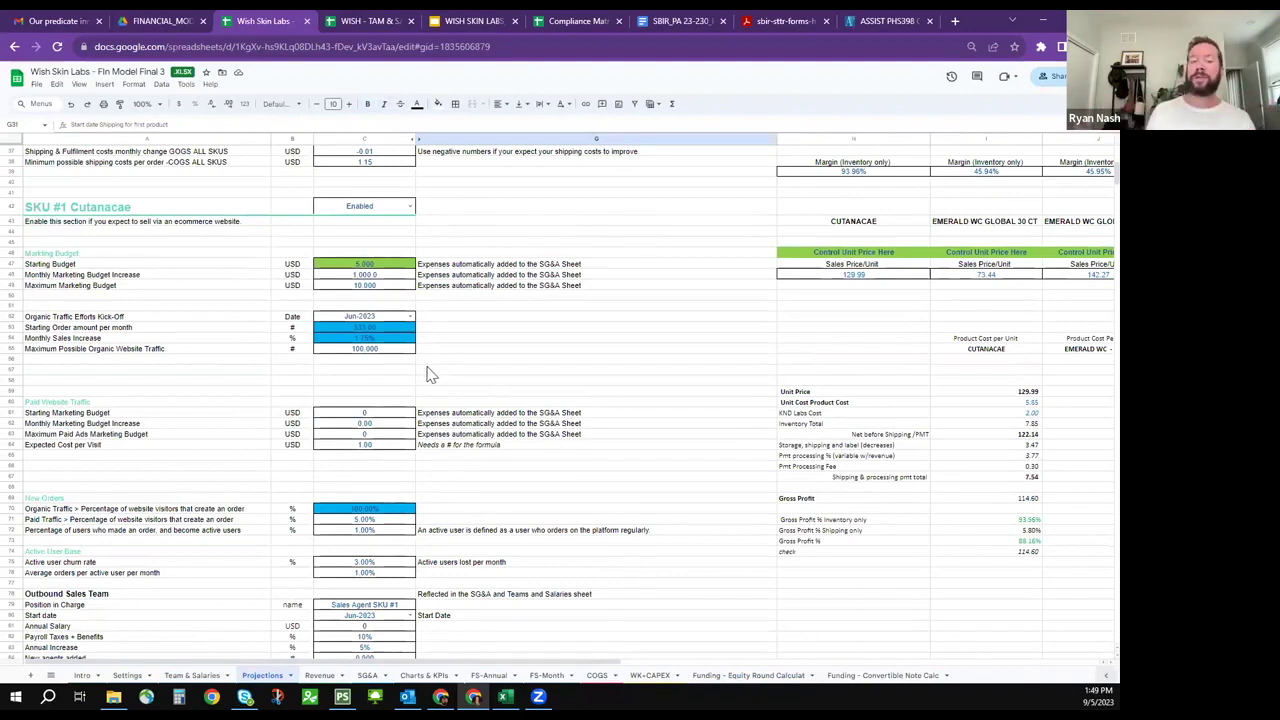
scroll(430, 374, "up", 1)
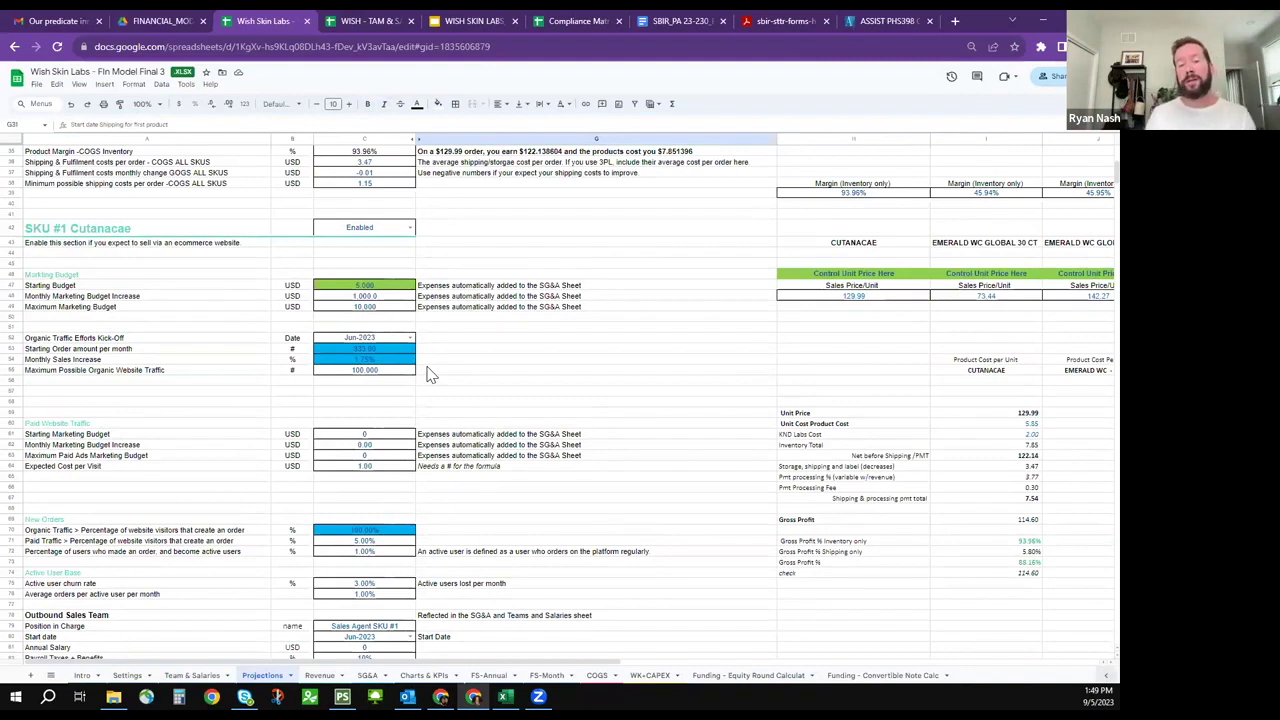
scroll(486, 398, "up", 3)
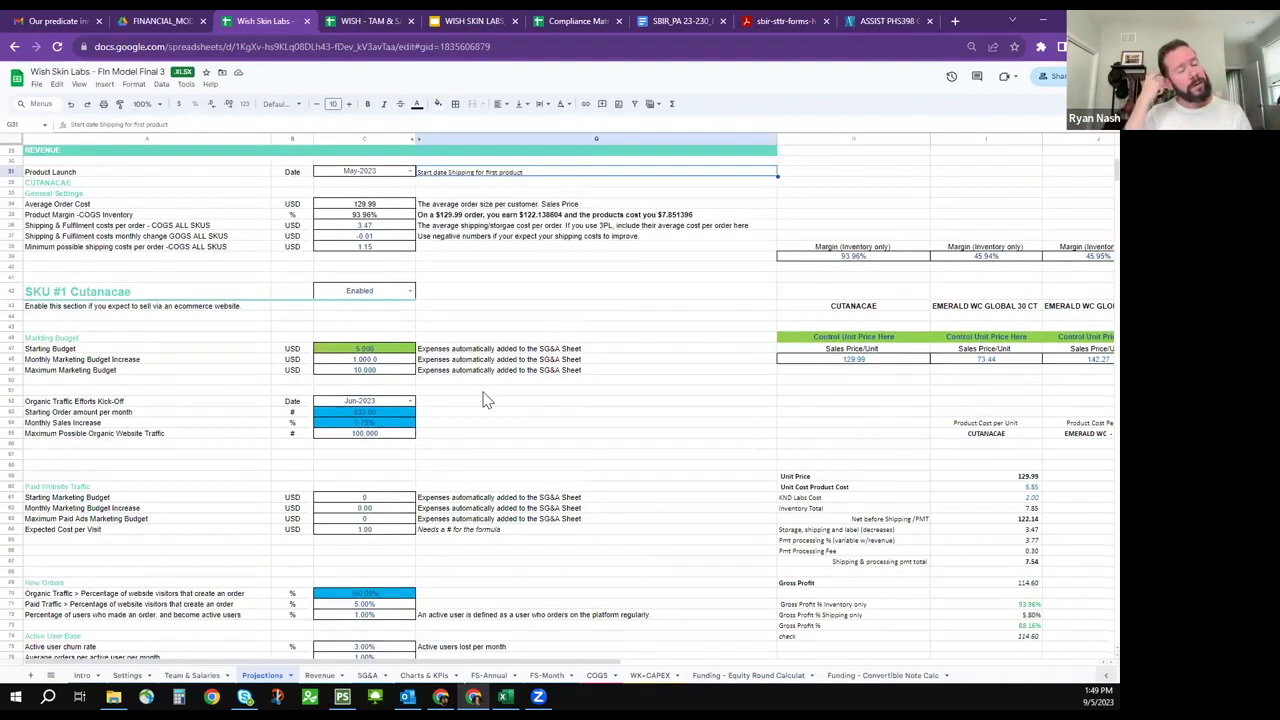
scroll(486, 398, "up", 2)
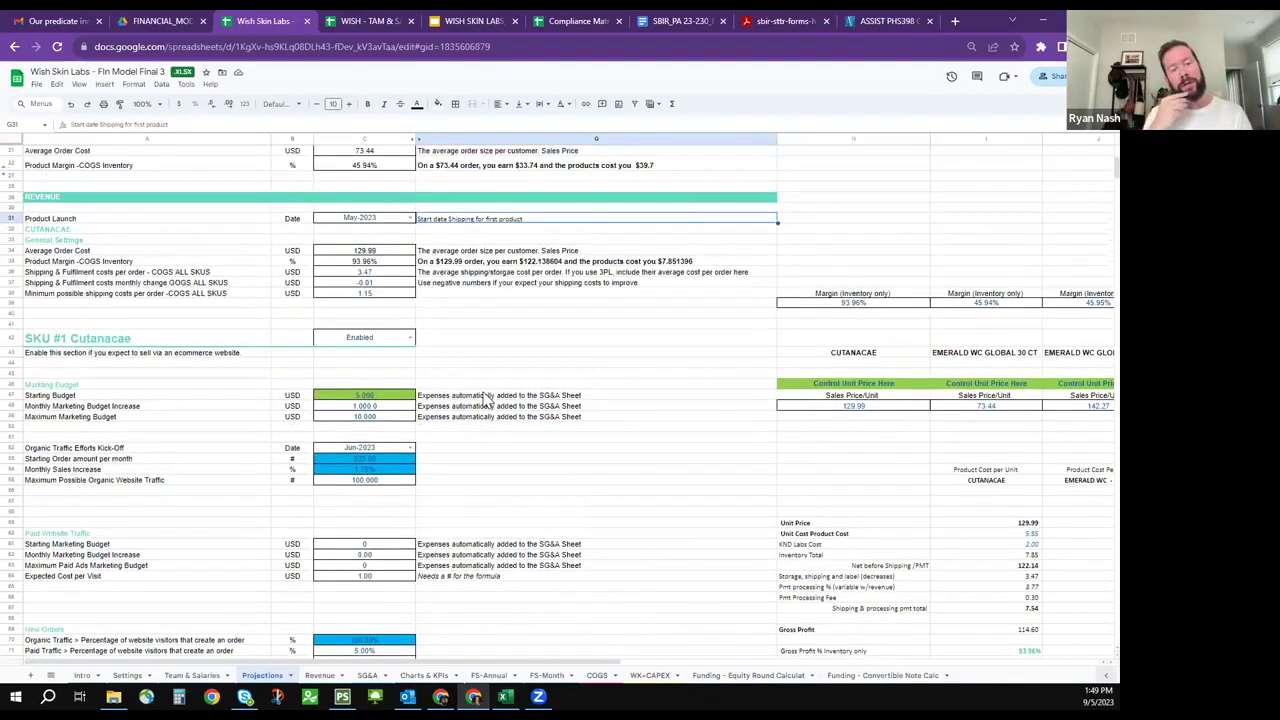
scroll(486, 398, "up", 2)
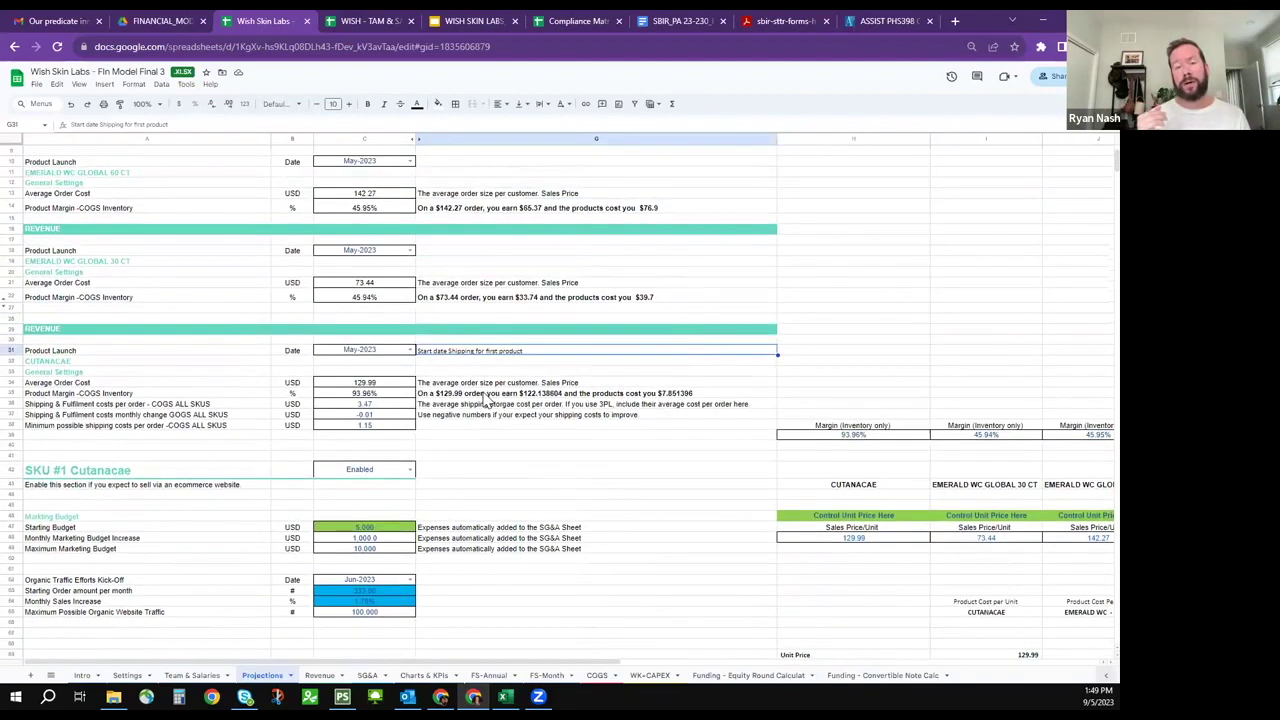
scroll(486, 398, "up", 2)
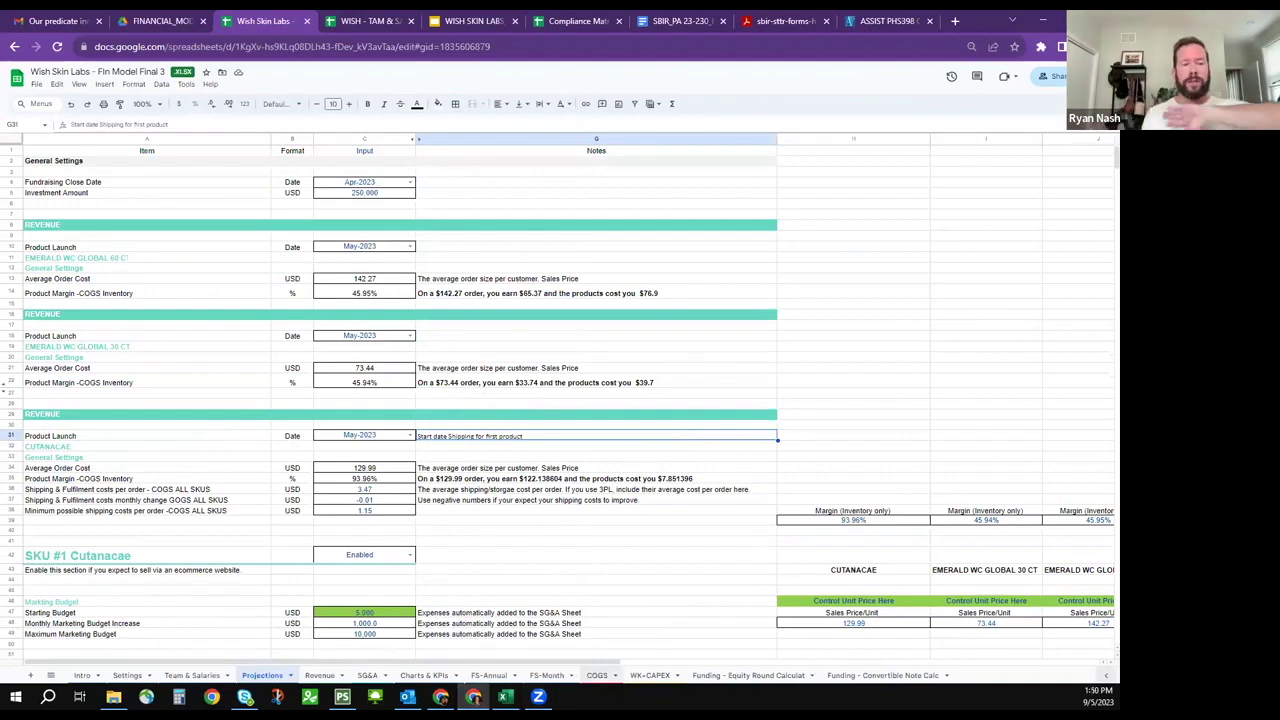
Step: Review the COGS, FS-Annual and FS-Month sheets in turn, ending with the monthly statement's figures for 2026 to early 2028
left_click(592, 674)
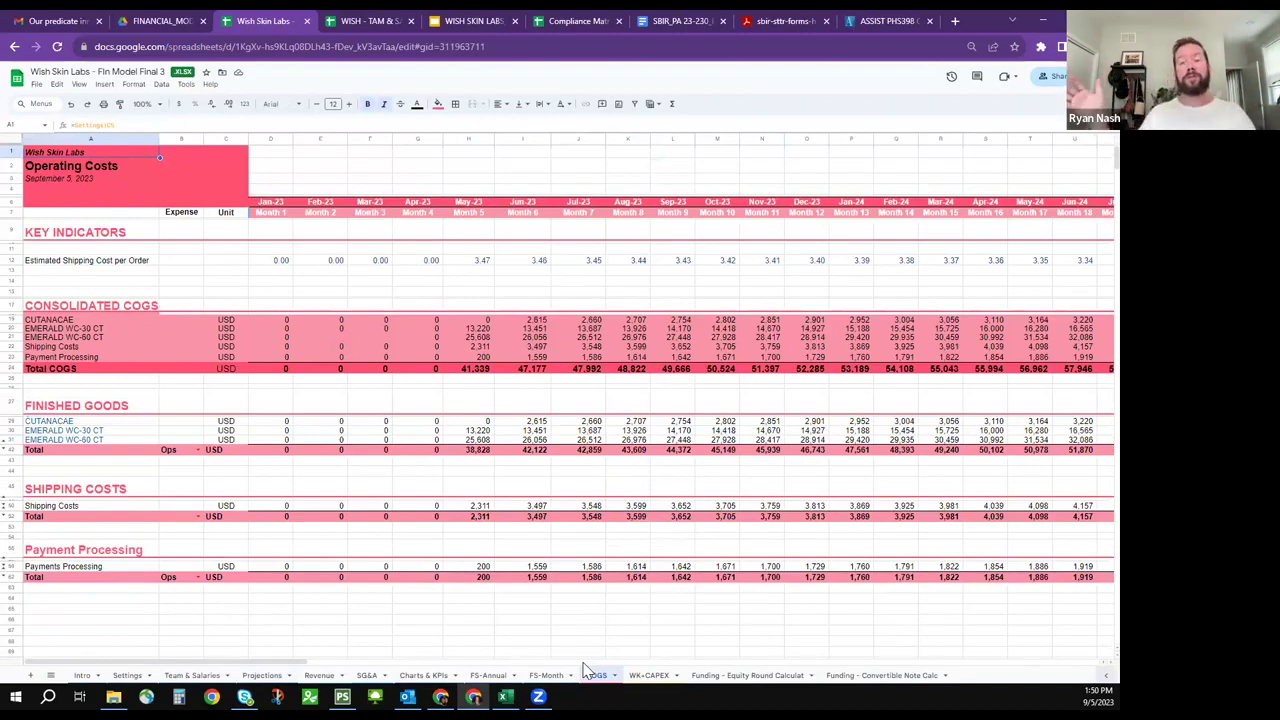
left_click(488, 676)
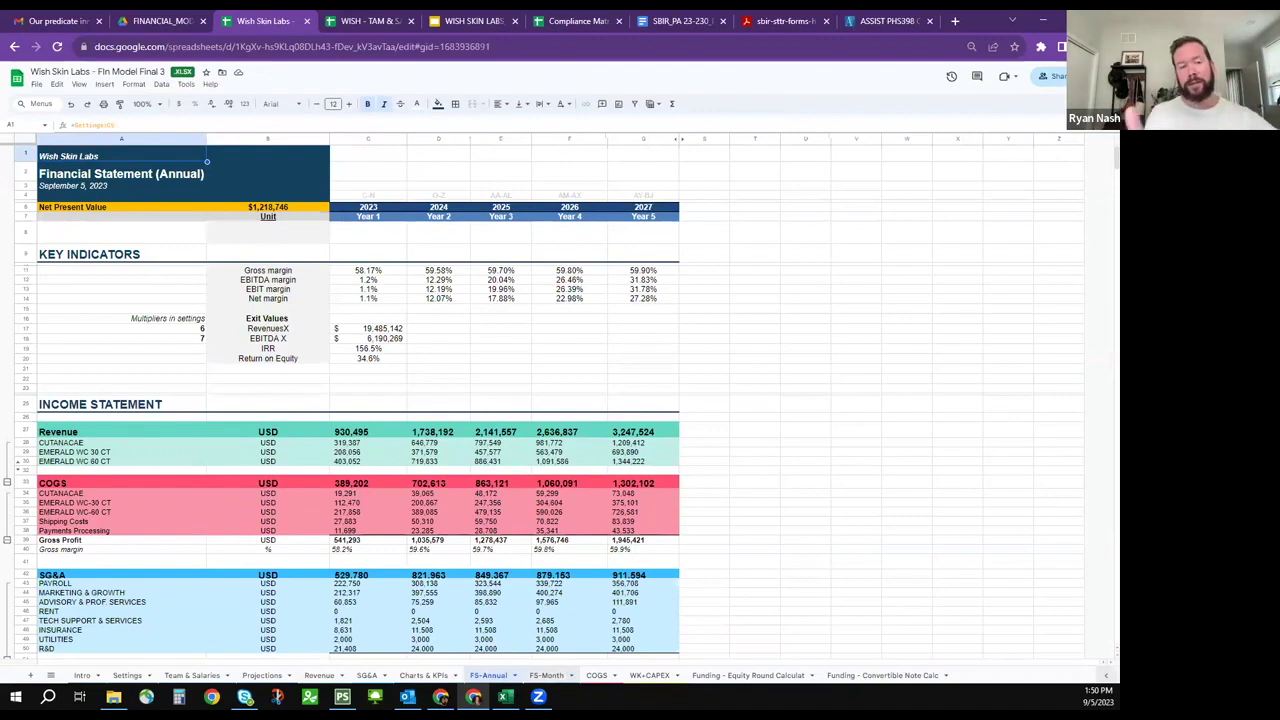
left_click(546, 675)
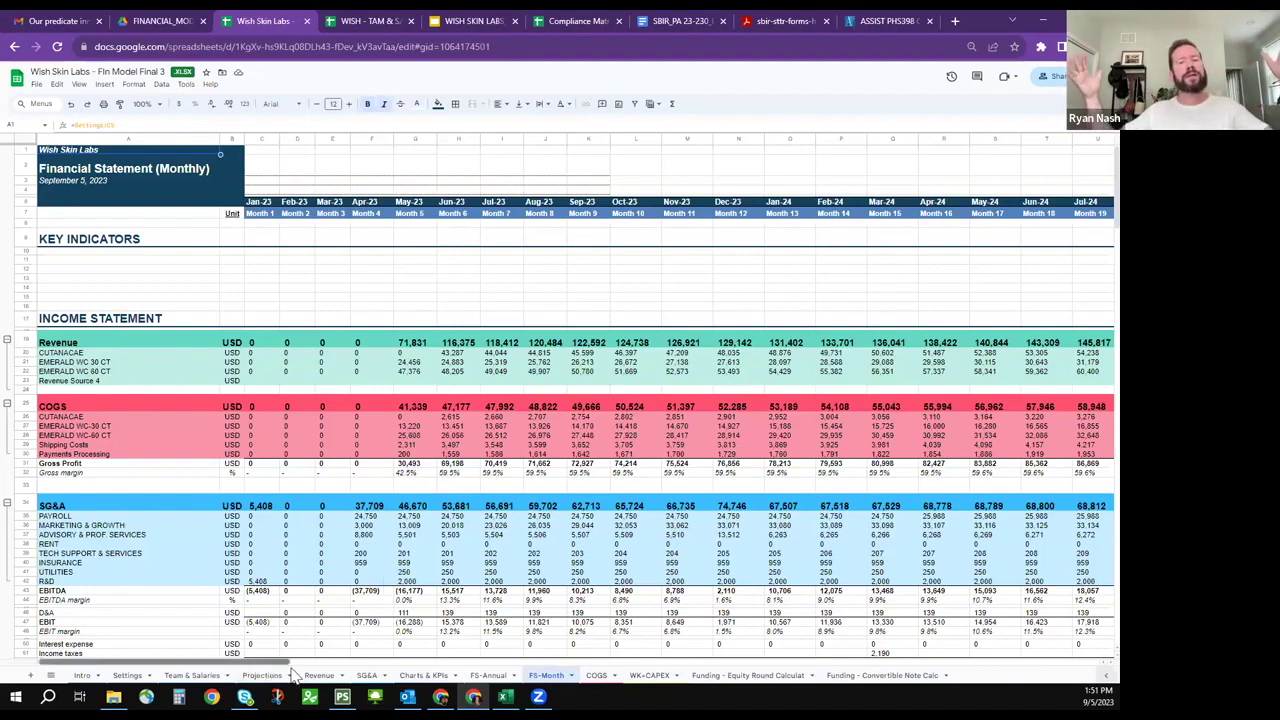
left_click_drag(262, 661, 746, 661)
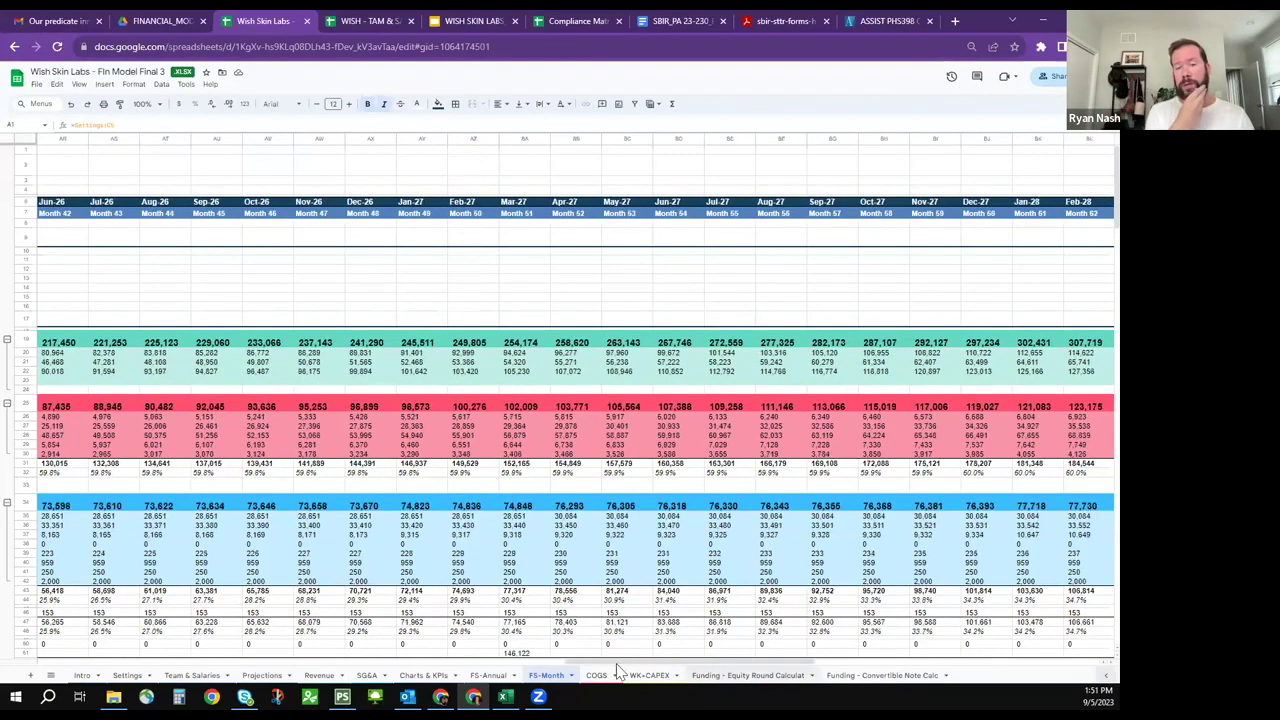
Step: Review the roles and salaries on the Team & Salaries sheet, and return to the equity round calculator
left_click(212, 675)
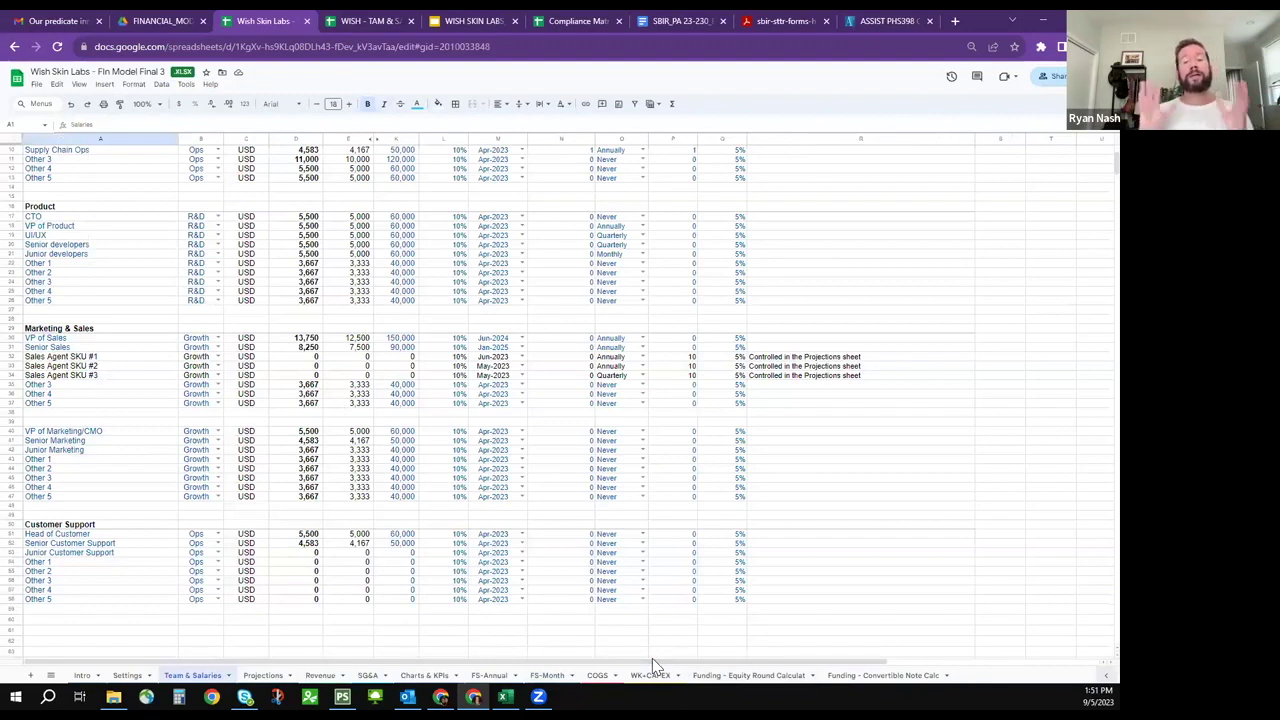
scroll(652, 662, "up", 3)
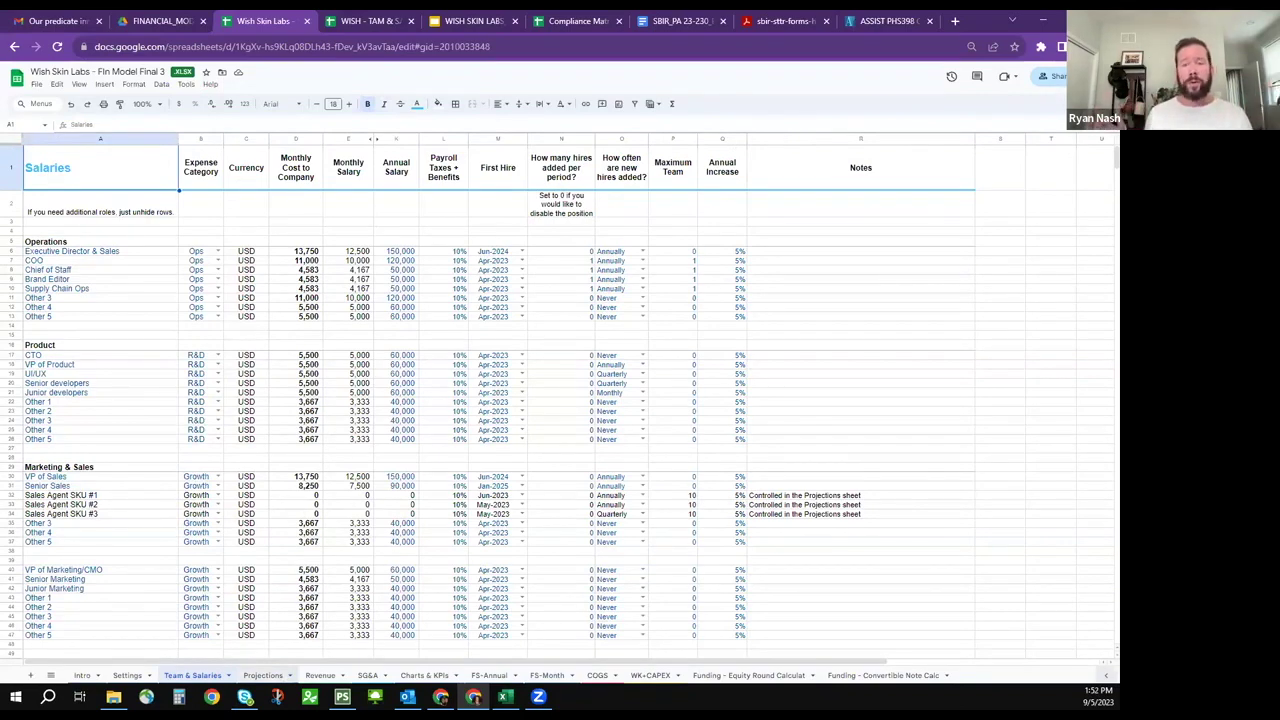
left_click(749, 676)
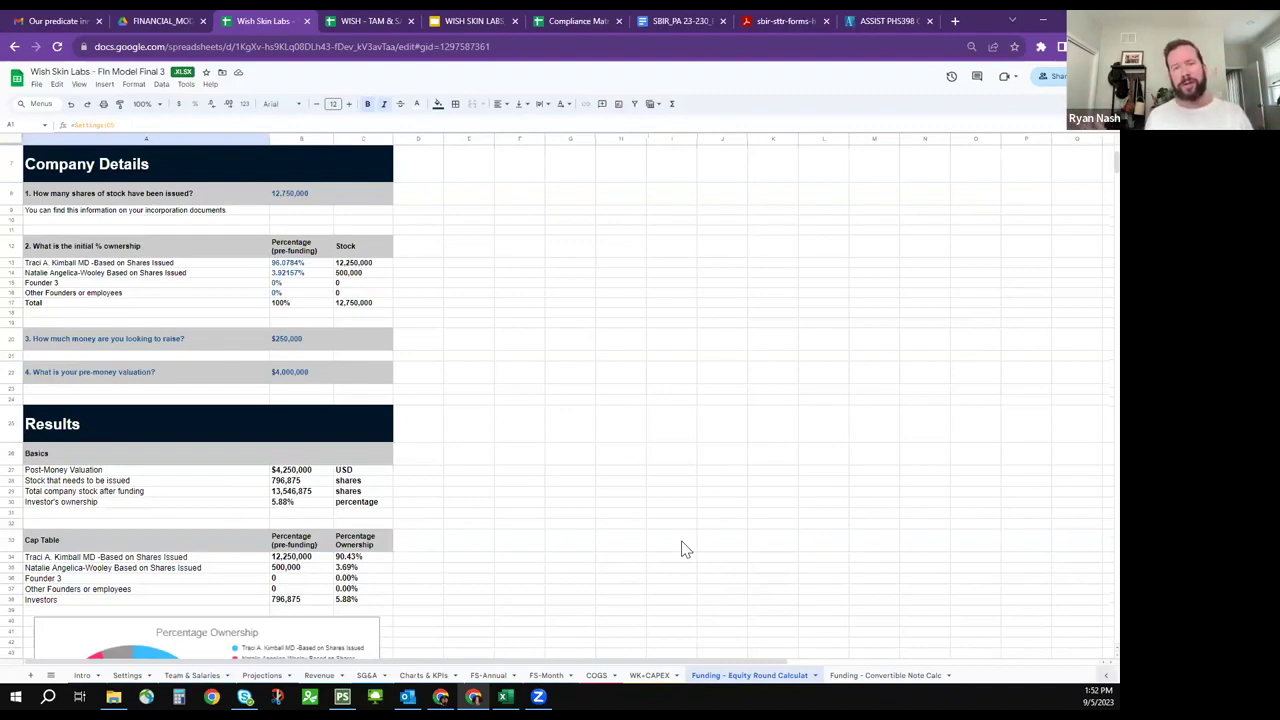
Step: Open the TAM & SAM projections spreadsheet and examine its yearly market estimates, breakeven analysis and nursing home resident figures
left_click(357, 23)
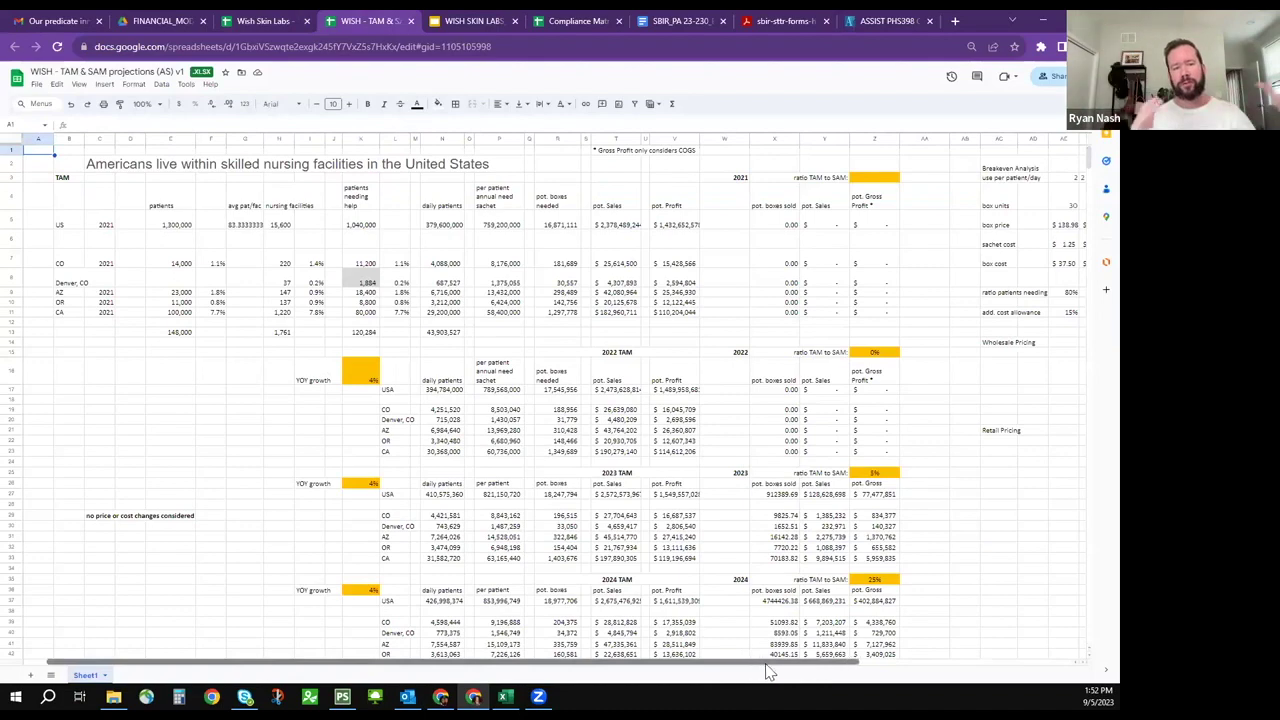
scroll(768, 672, "right", 2)
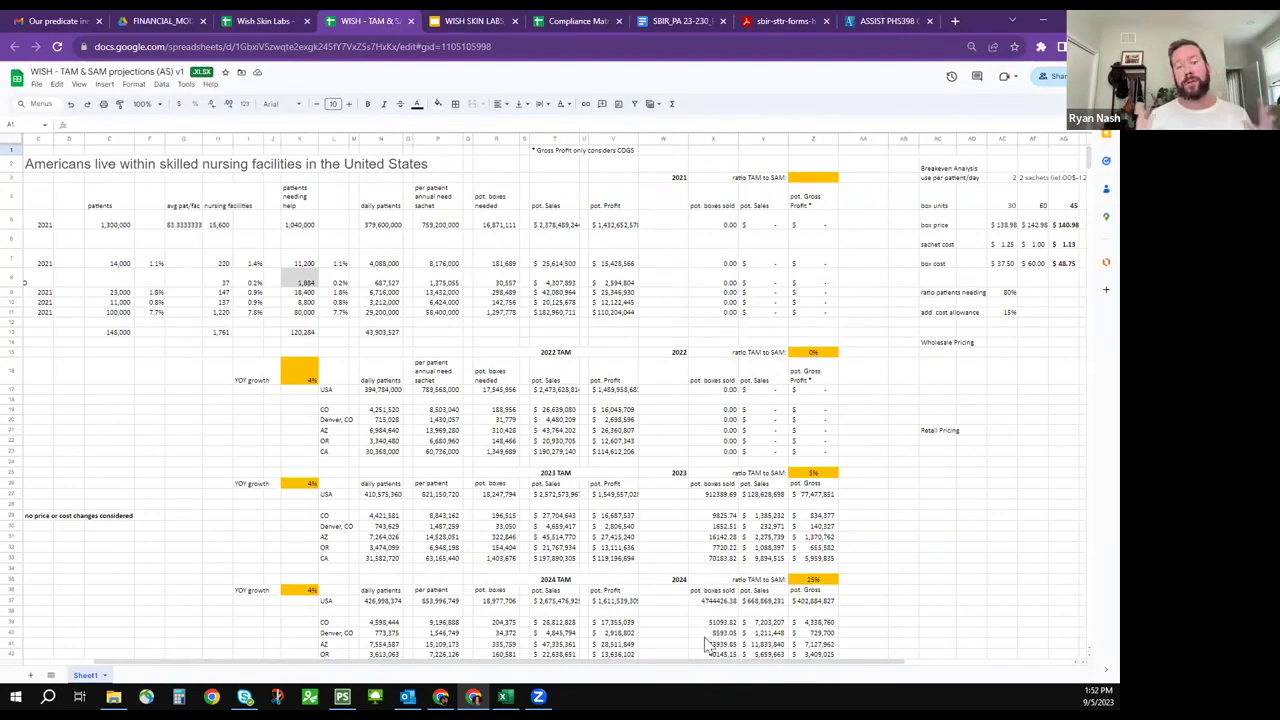
left_click_drag(728, 672, 636, 670)
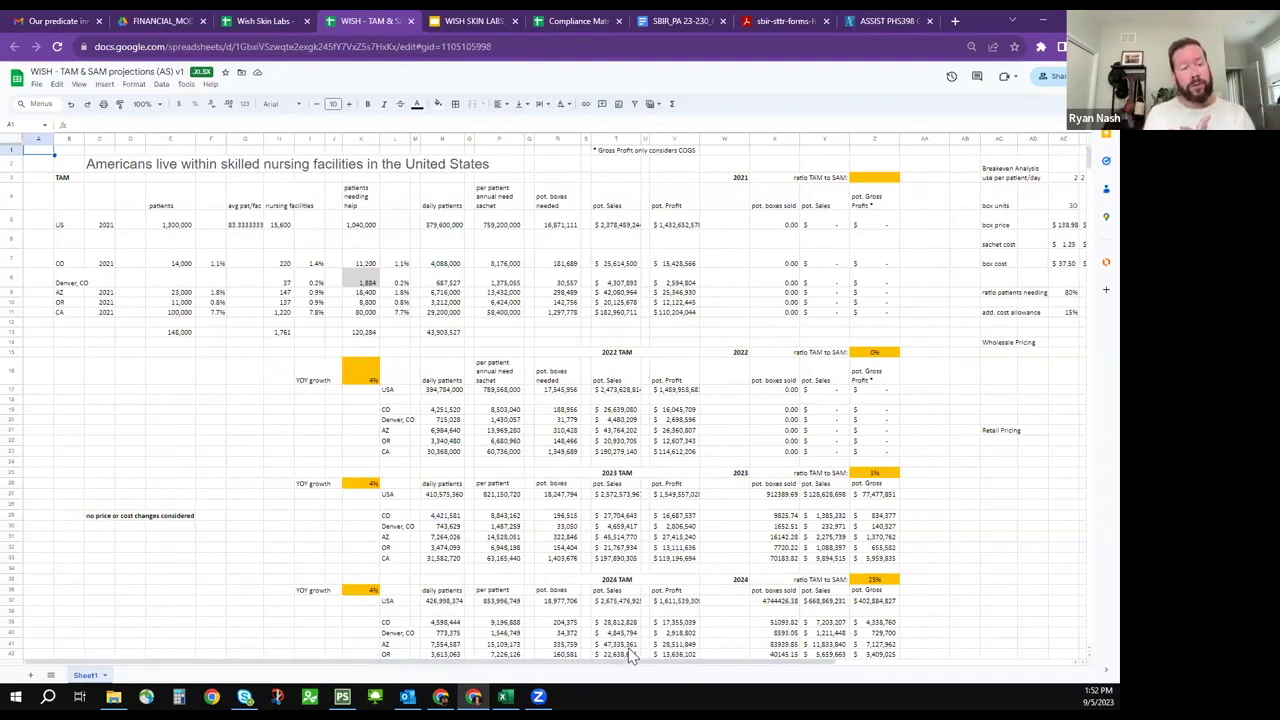
scroll(634, 624, "down", 1)
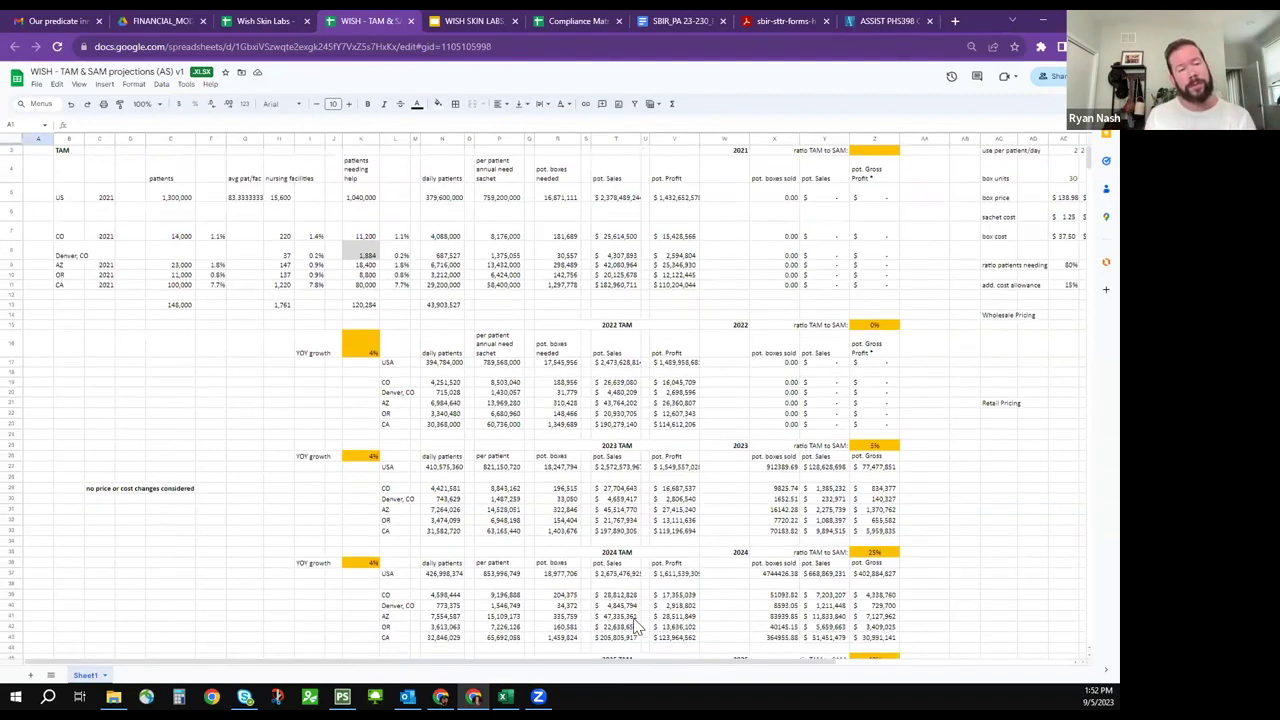
scroll(634, 624, "down", 3)
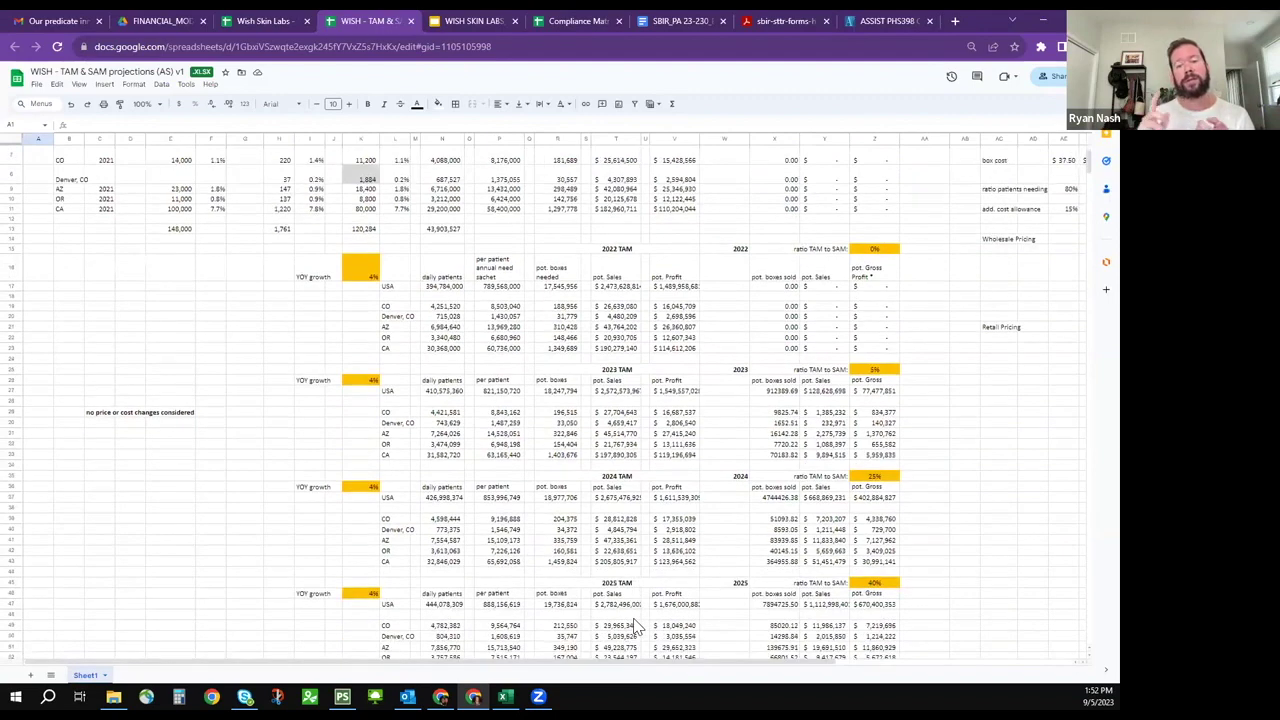
scroll(634, 624, "up", 3)
scroll(634, 624, "up", 1)
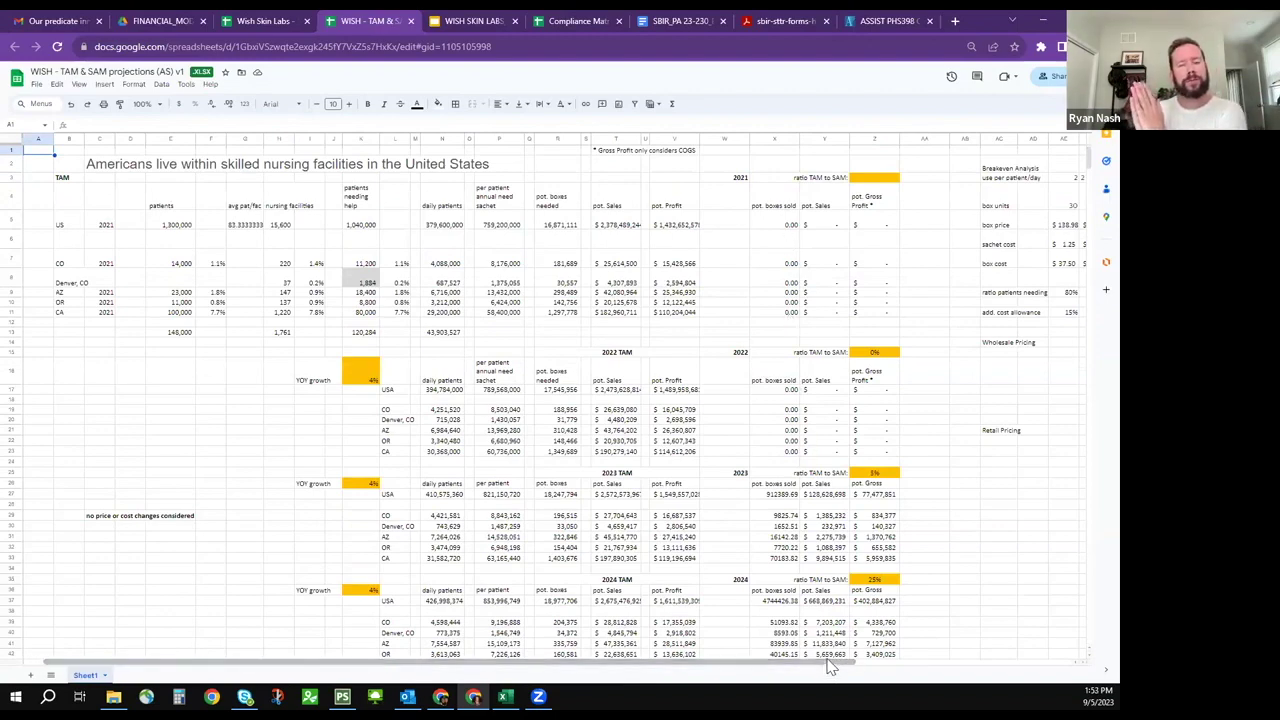
left_click_drag(828, 668, 938, 668)
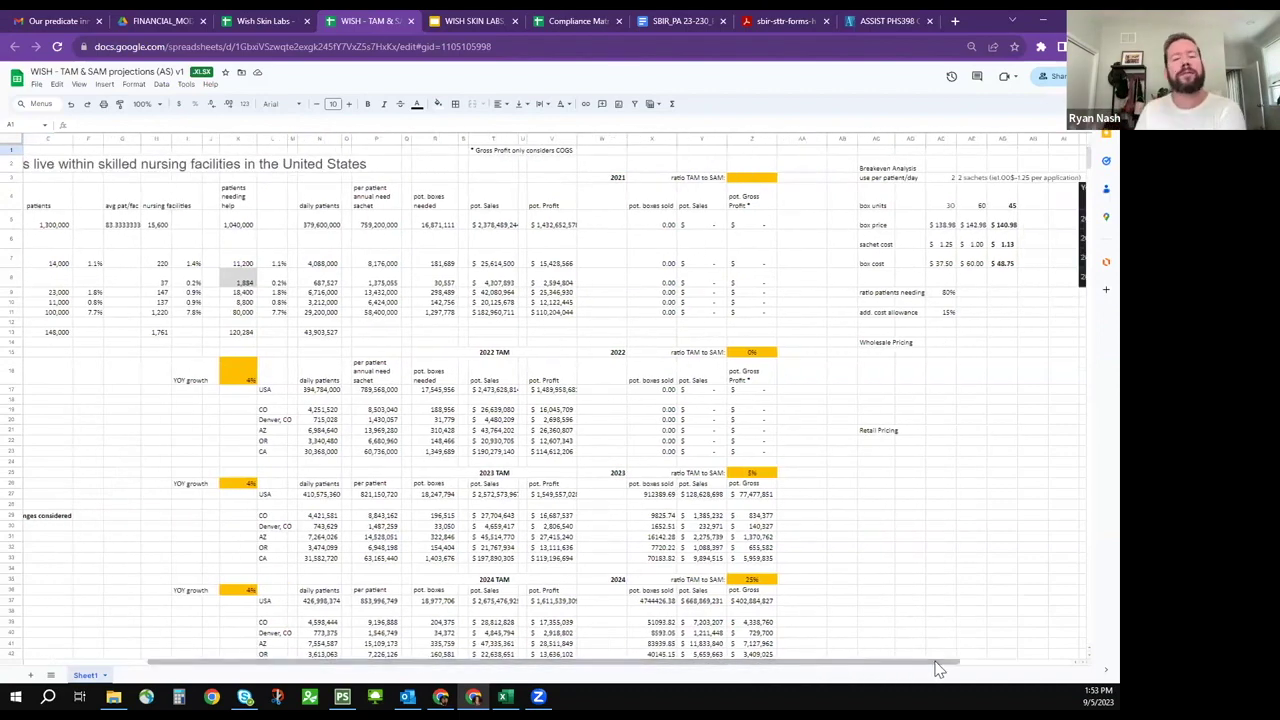
left_click_drag(910, 663, 1038, 676)
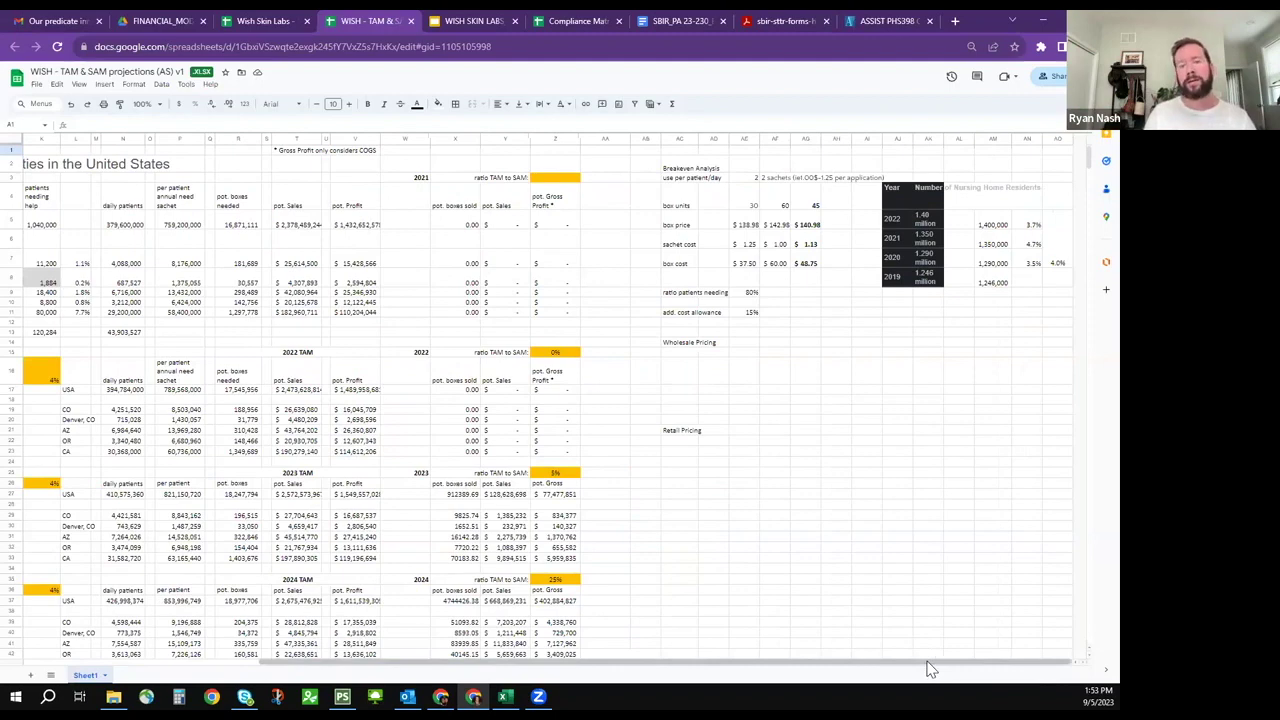
left_click_drag(920, 667, 731, 677)
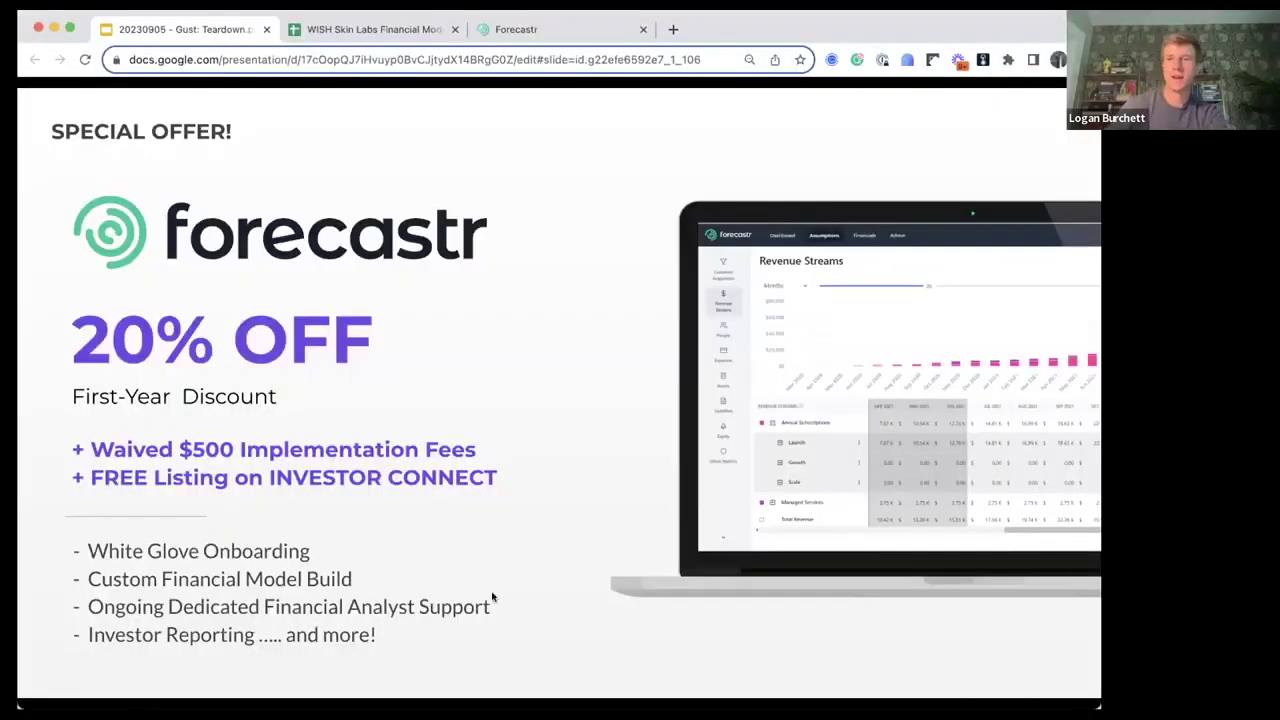
Step: Show the pricing plans slide, and switch to Forecastr's income statement to look into its Revenue breakdown
key("Right")
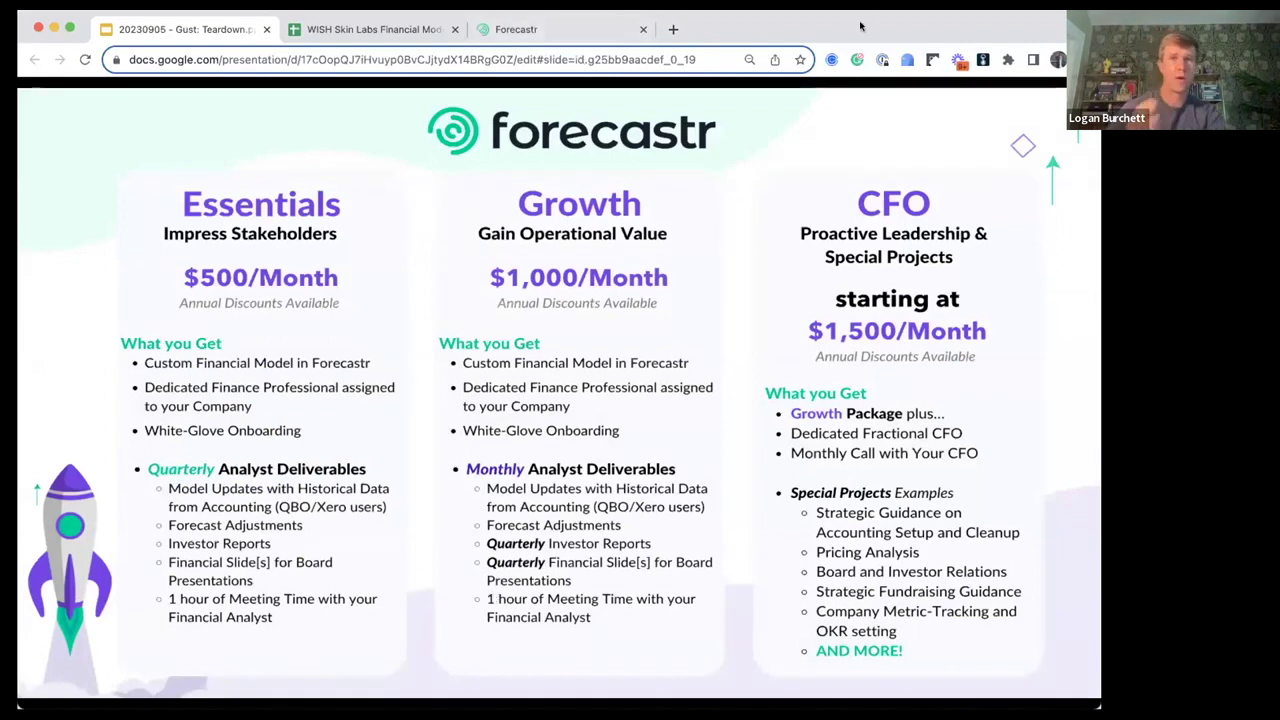
left_click(616, 33)
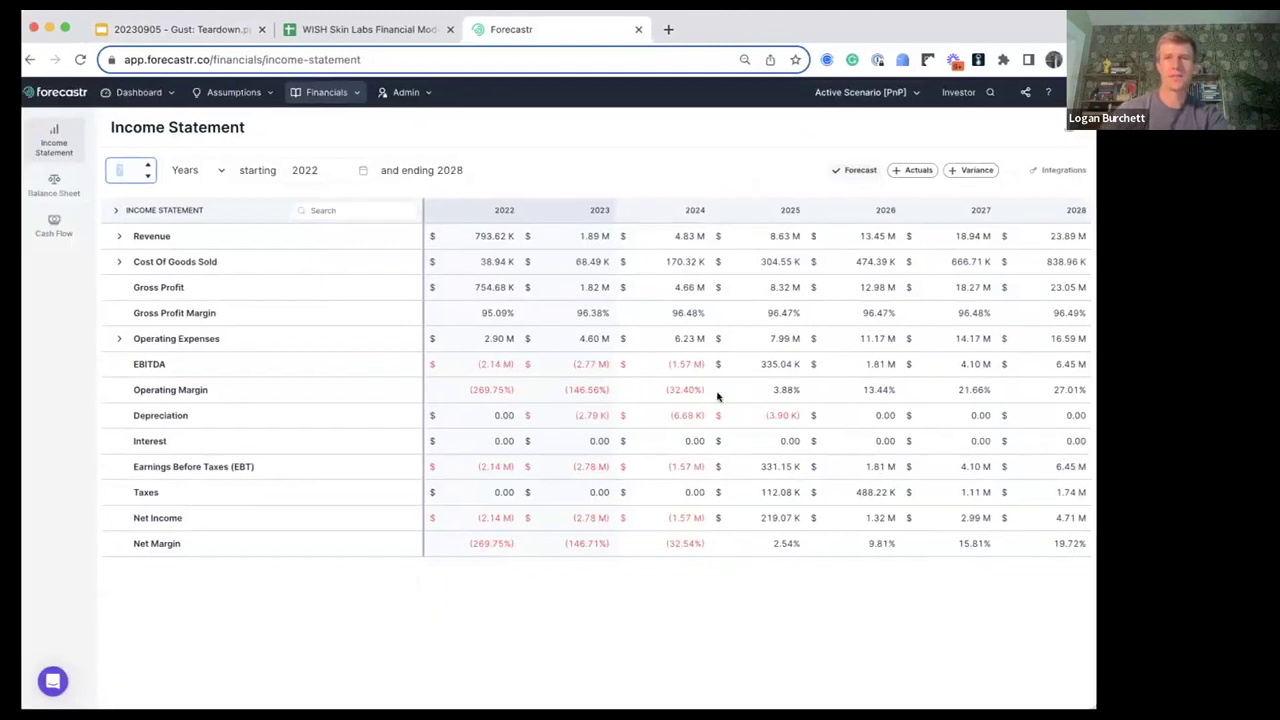
left_click(120, 238)
left_click(120, 239)
Step: Display the income statement by months and briefly show the actuals alongside the forecast before hiding them again
left_click(198, 170)
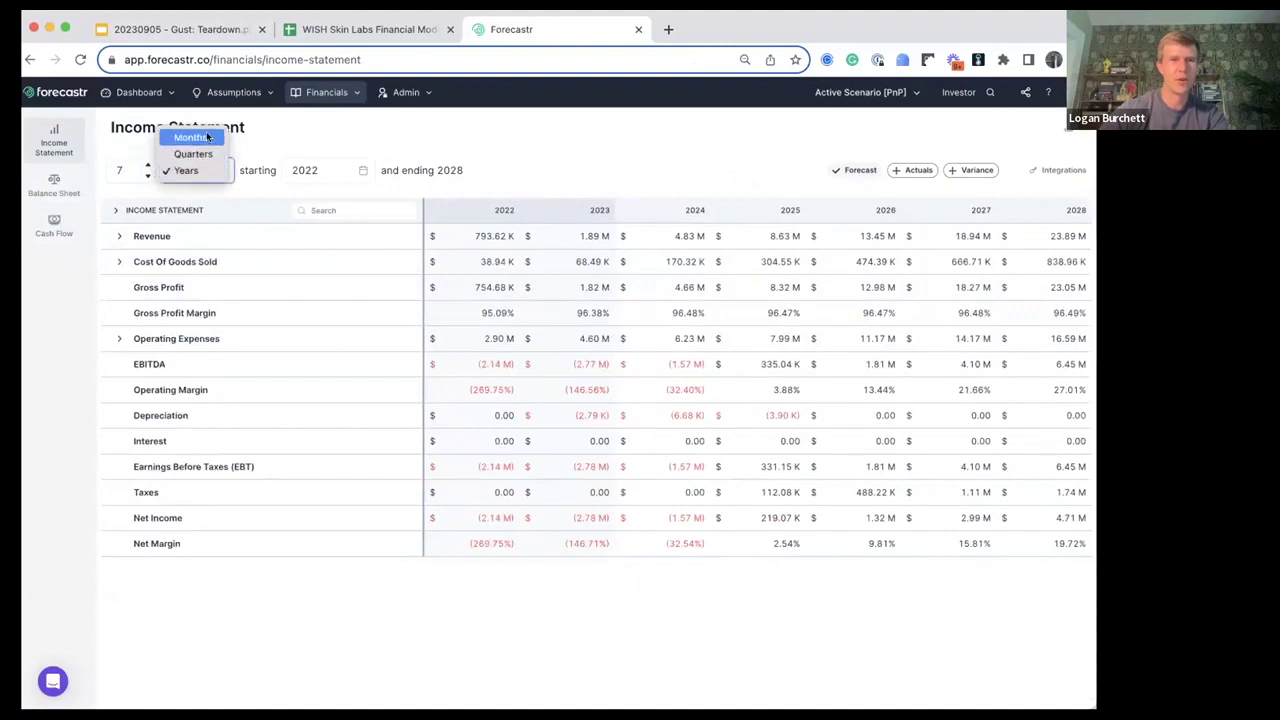
left_click(206, 133)
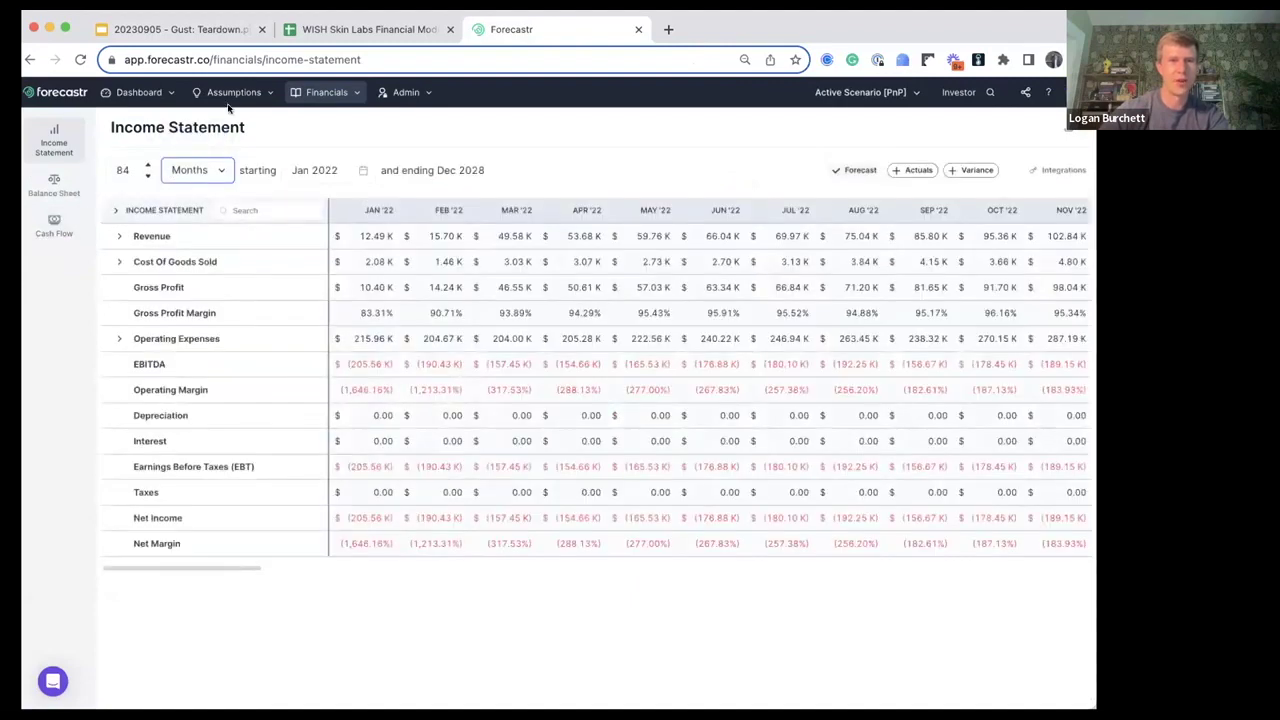
left_click(233, 92)
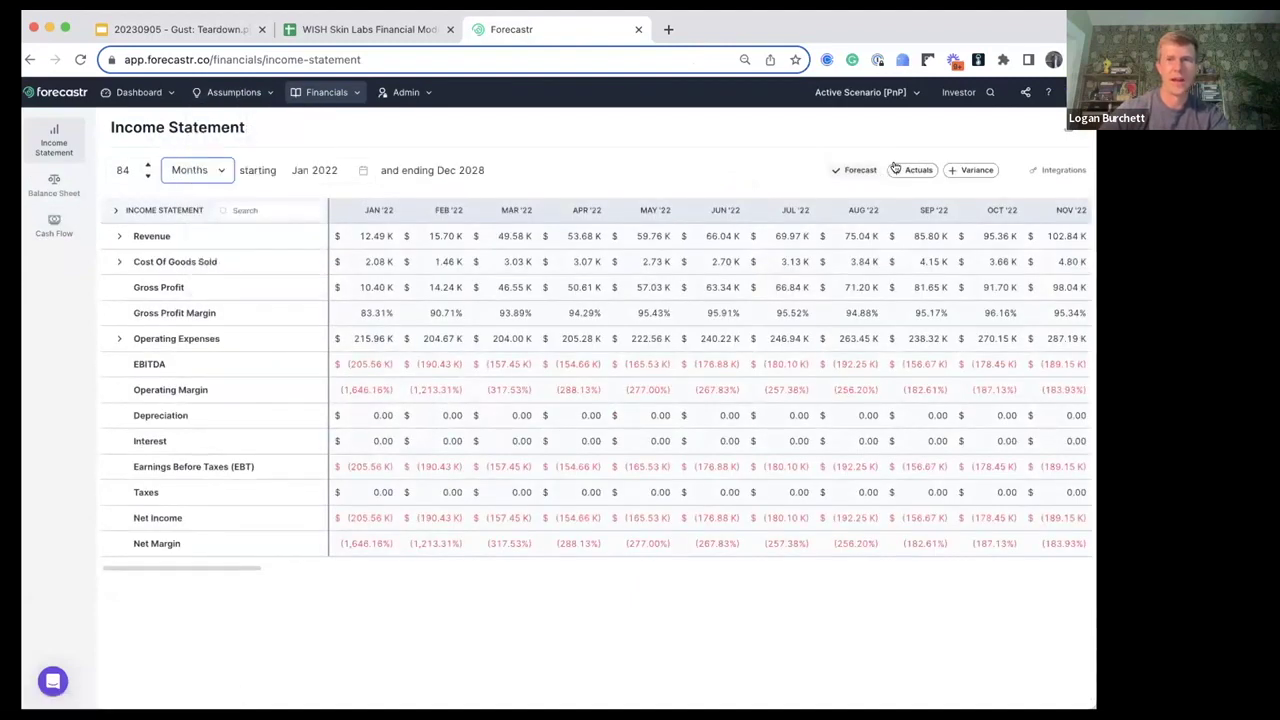
left_click(897, 169)
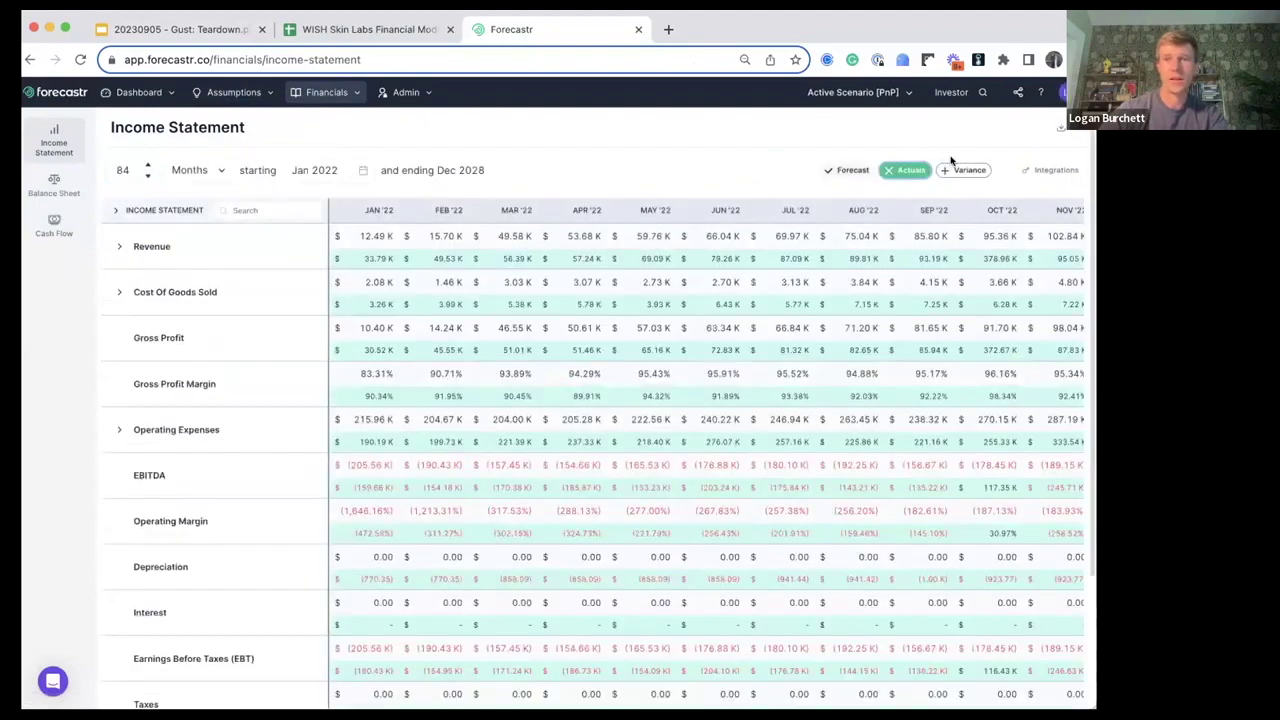
left_click(889, 170)
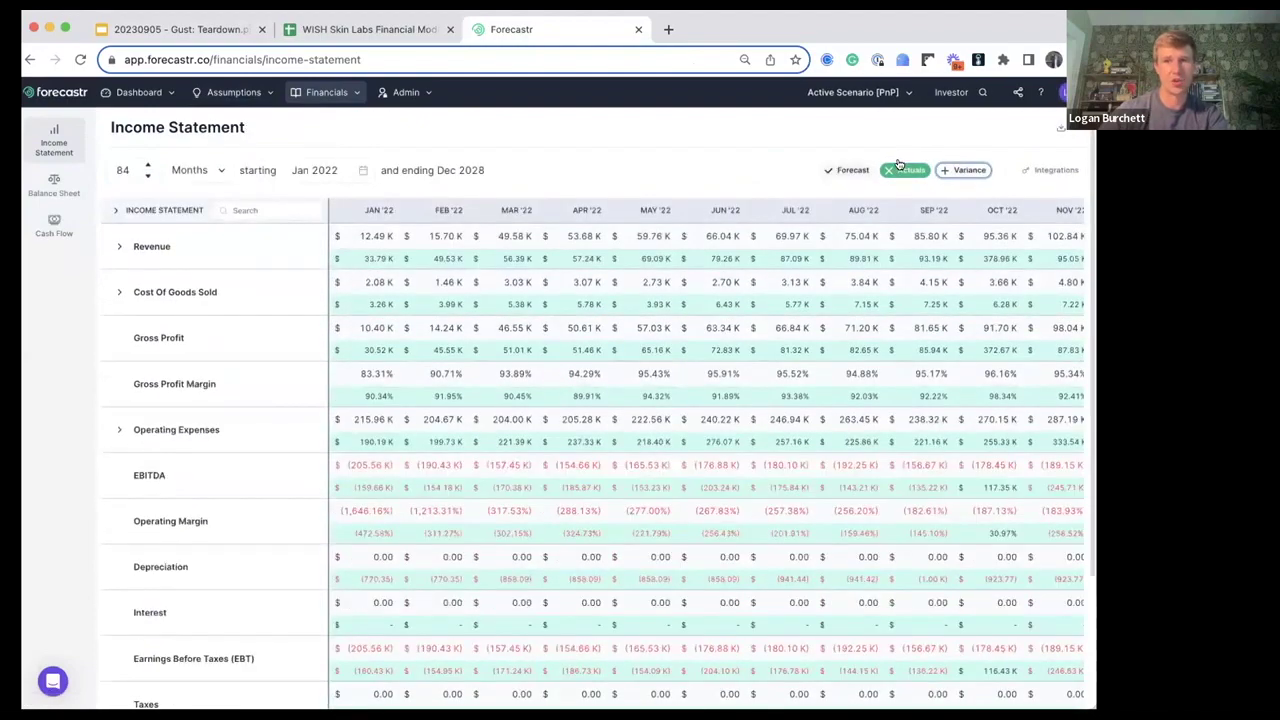
Step: Open the Customer Acquisition assumptions and look into the Active Funnels breakdown, collapsing it again
mouse_move(233, 92)
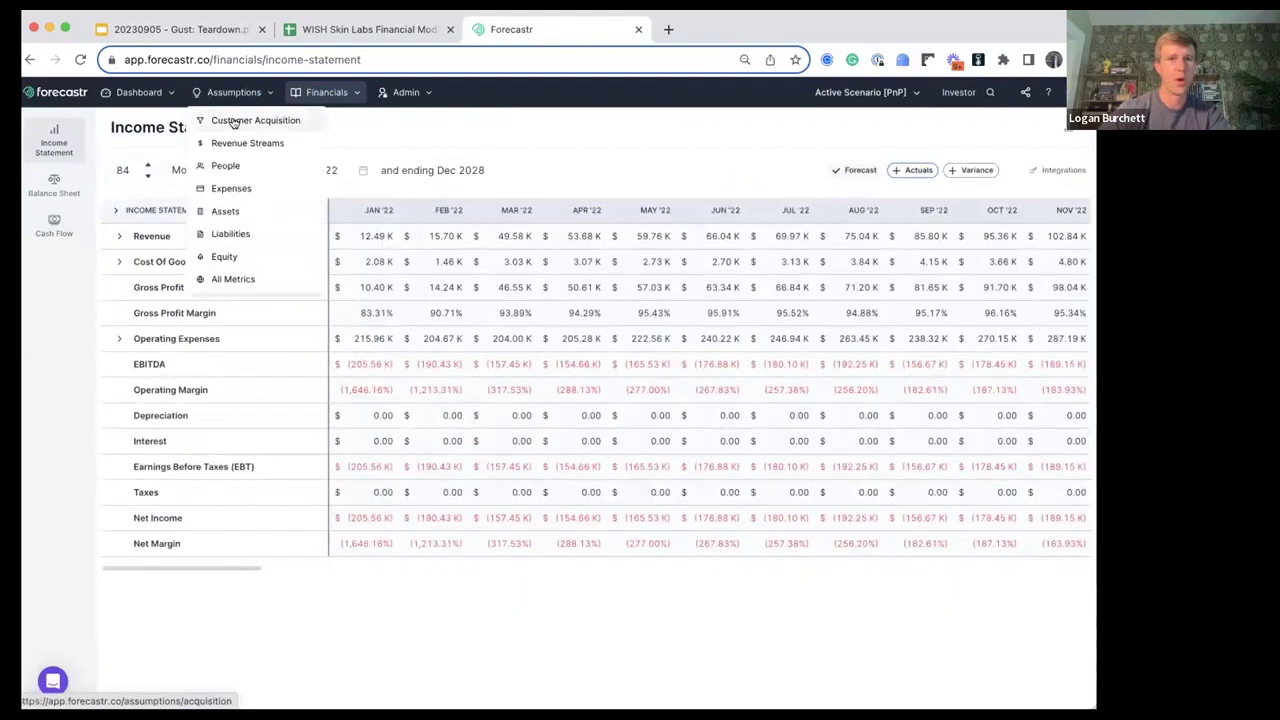
left_click(225, 121)
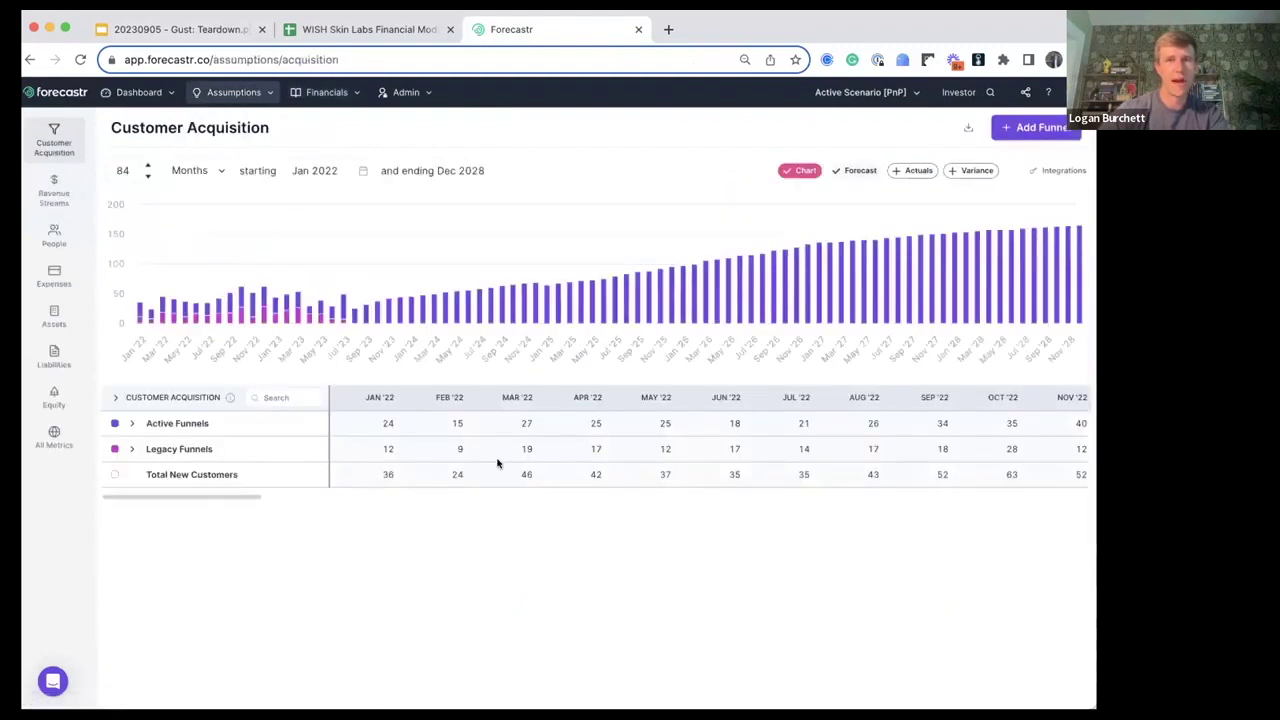
left_click(132, 423)
left_click(132, 423)
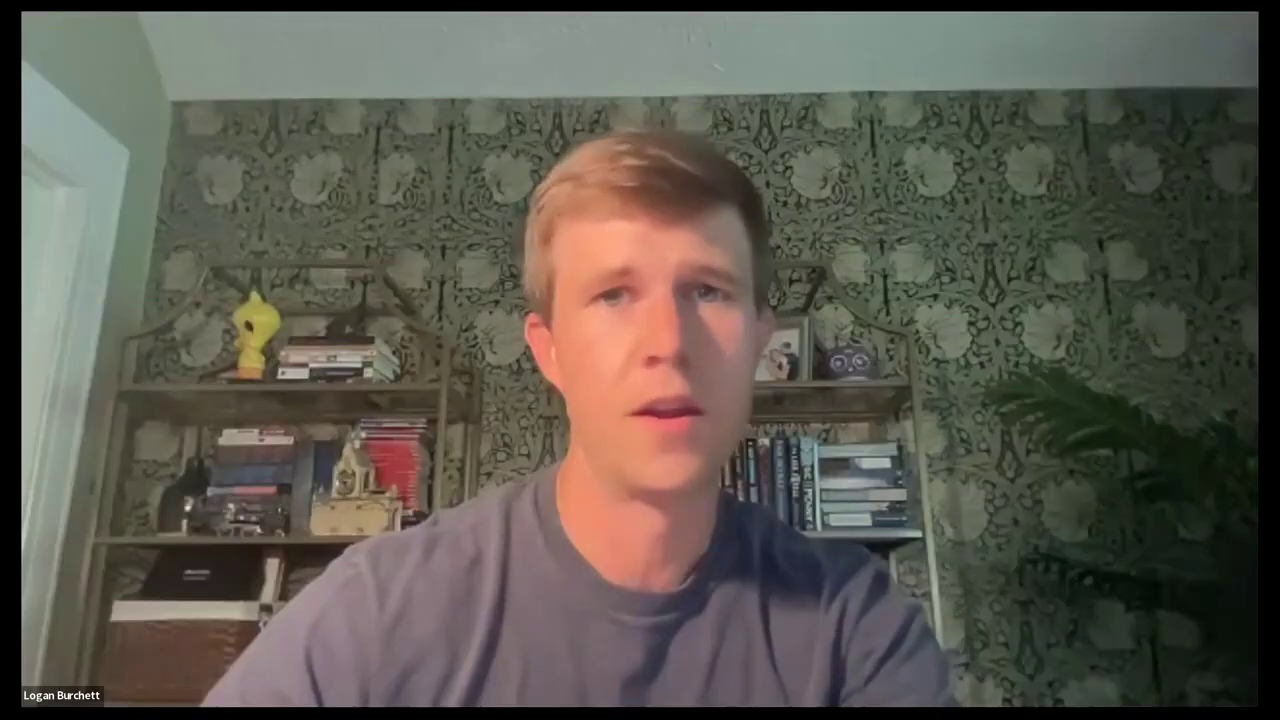